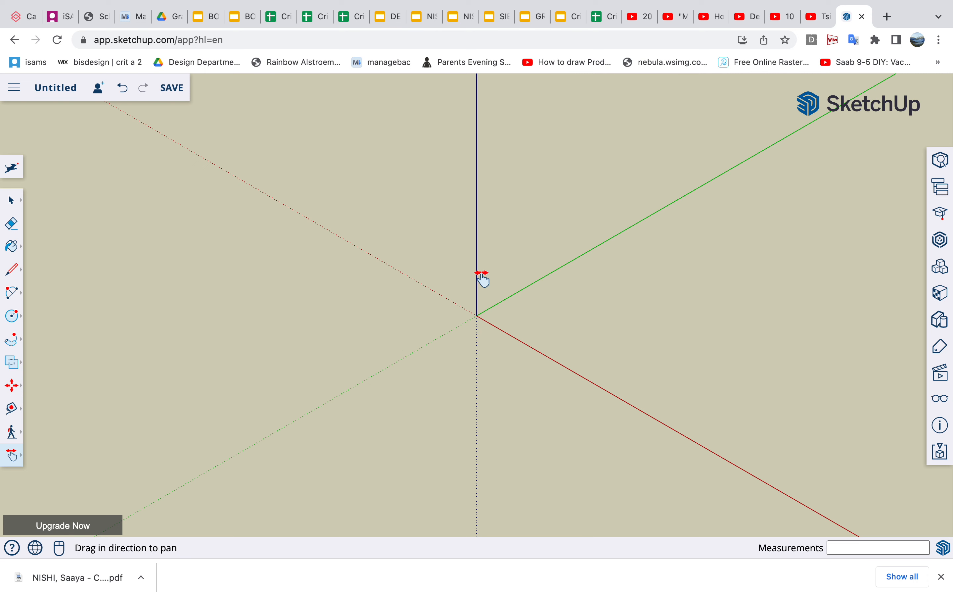
left_click_drag(481, 276, 342, 444)
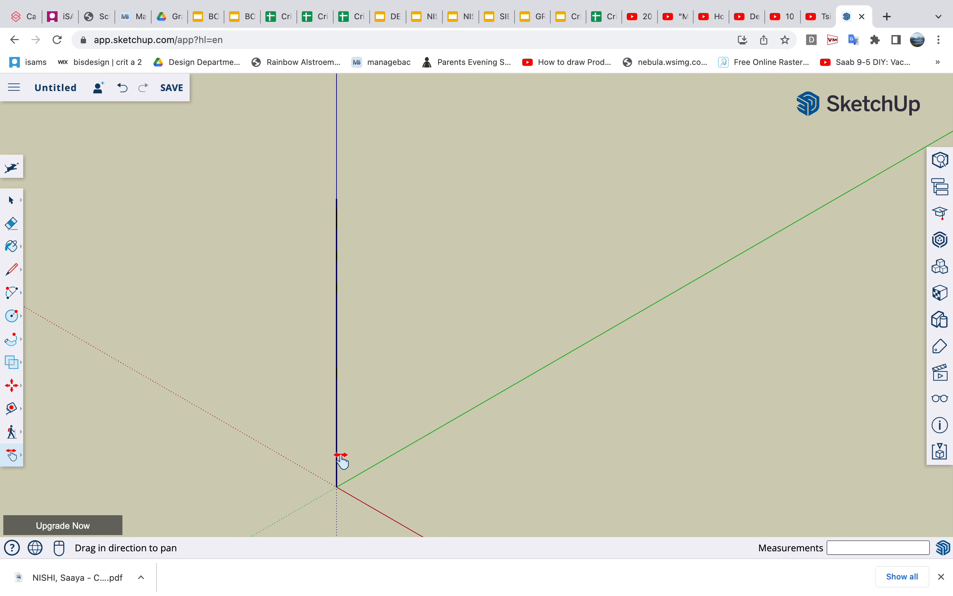
left_click(338, 199)
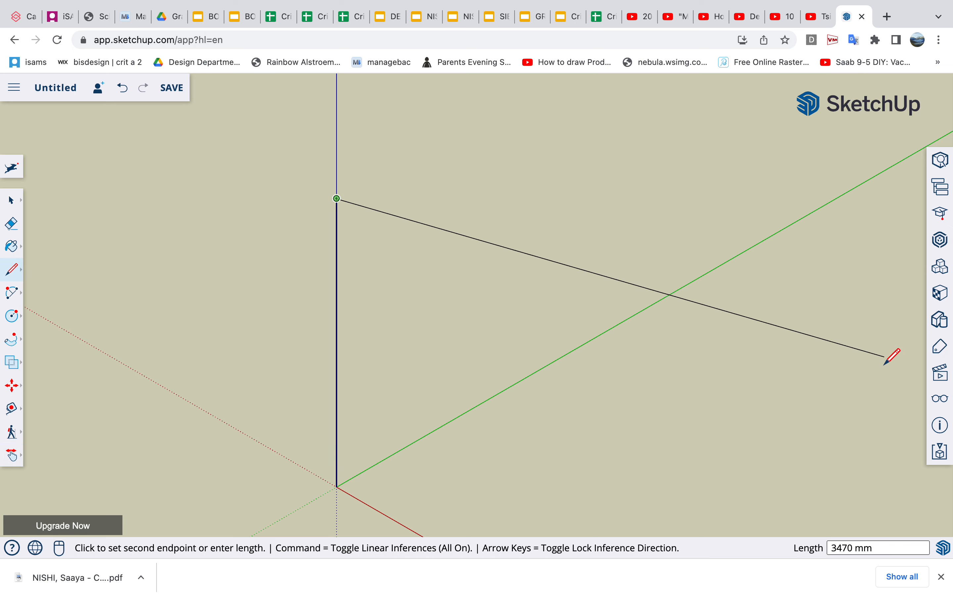
key("Escape")
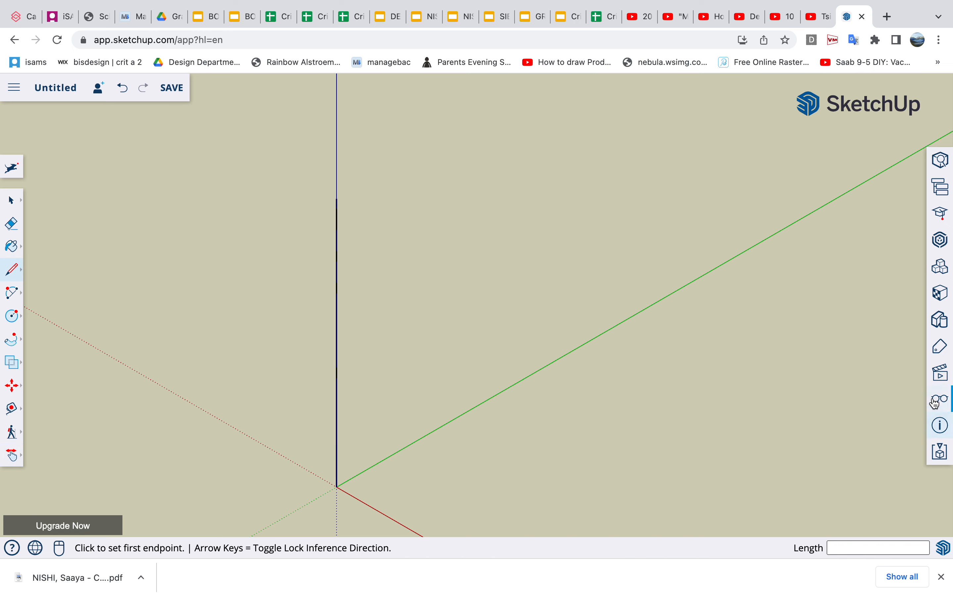
In the front view, draw a 105 mm horizontal edge from the vertical line's upper end, followed by a 55 mm edge straight down
left_click(940, 374)
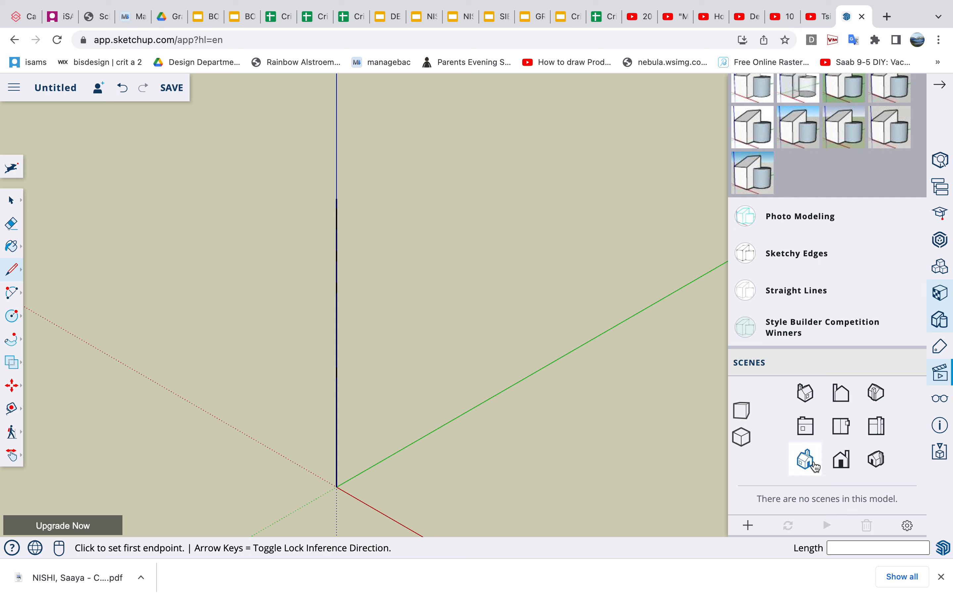
left_click(841, 461)
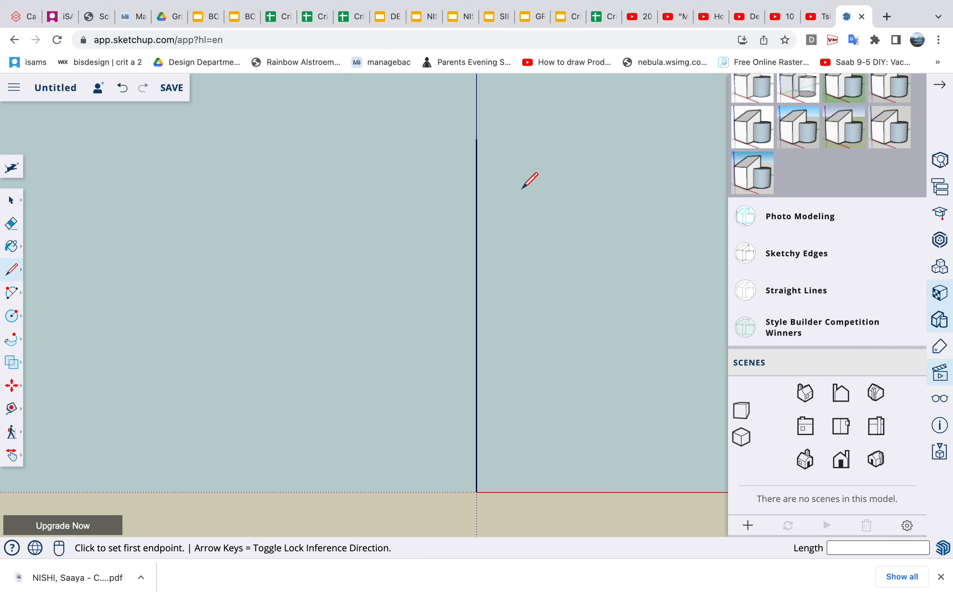
scroll(524, 178, "up", 6)
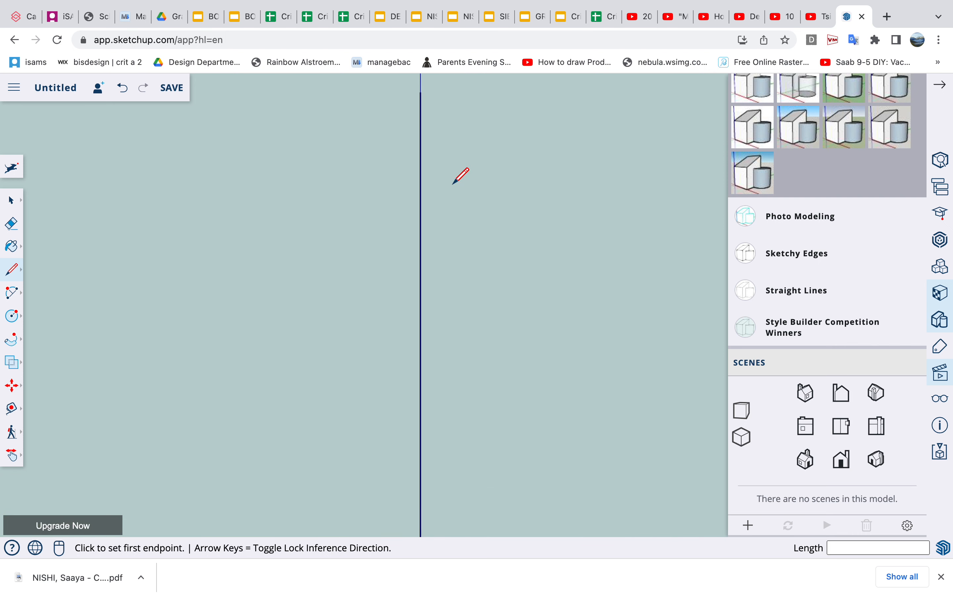
left_click(420, 92)
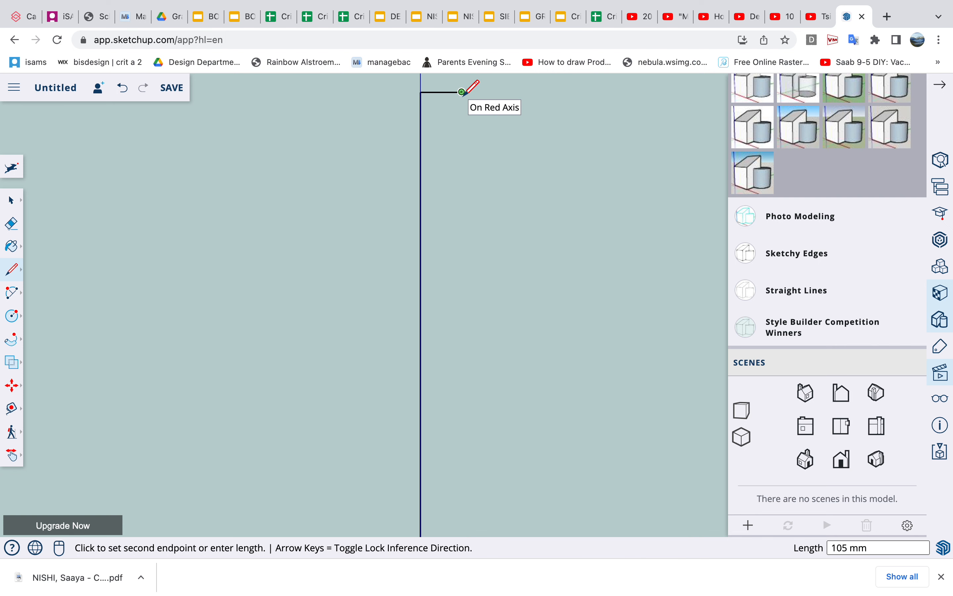
left_click(462, 91)
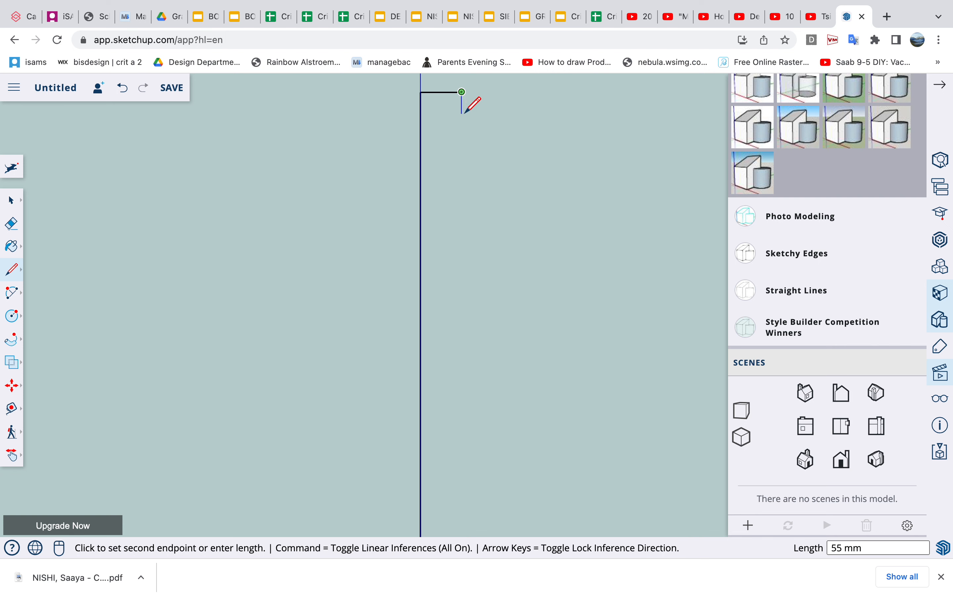
left_click(462, 114)
Draw a small rectangular notch about 24 mm deep into the profile, directly below the short vertical edge
scroll(461, 113, "up", 2)
scroll(461, 113, "up", 2)
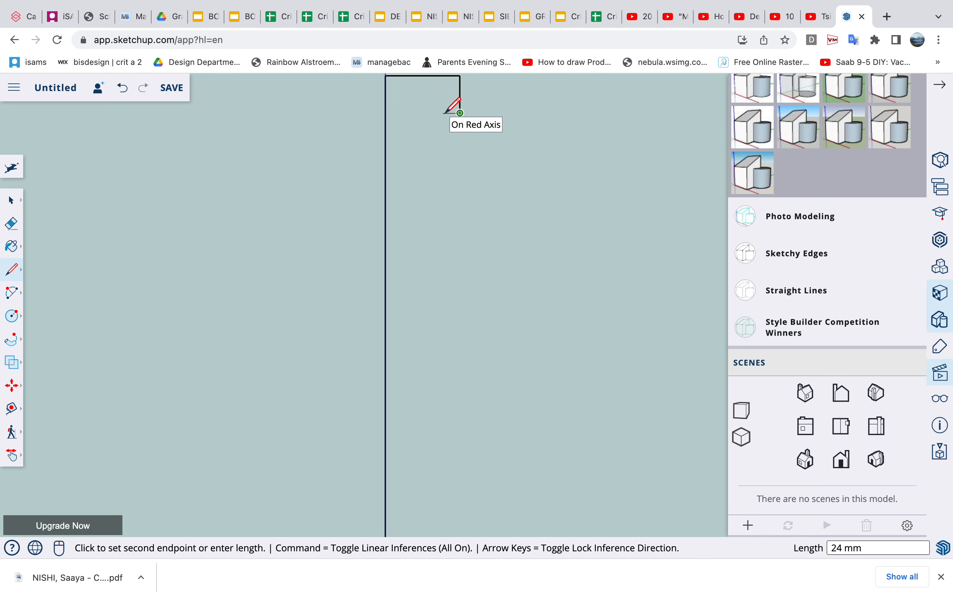
left_click(443, 114)
left_click(443, 129)
left_click(460, 129)
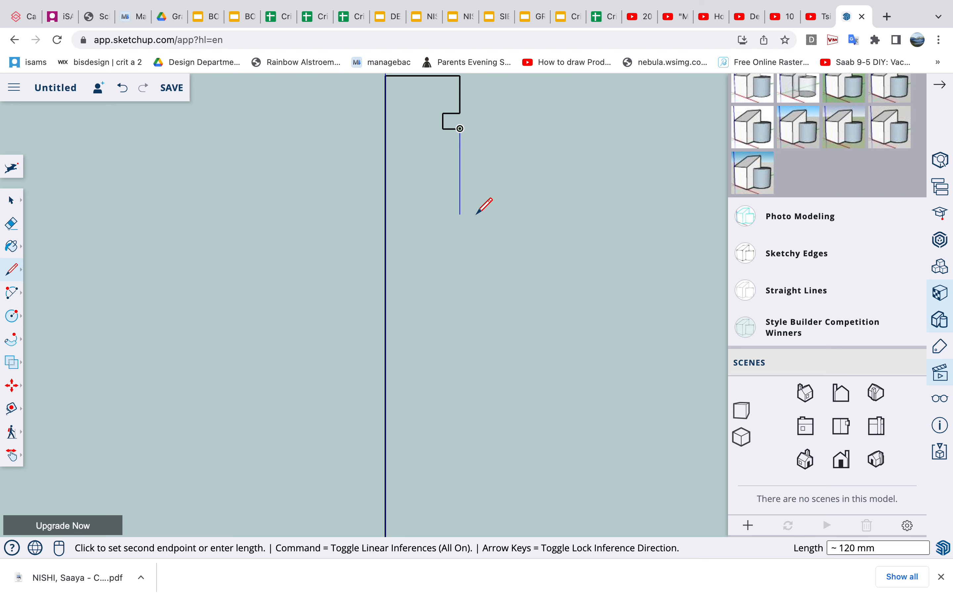
Draw a sloping edge about 1928 mm long from the notch to the red axis and close the profile at the origin with a 210 mm base
scroll(477, 218, "down", 2)
scroll(476, 219, "down", 4)
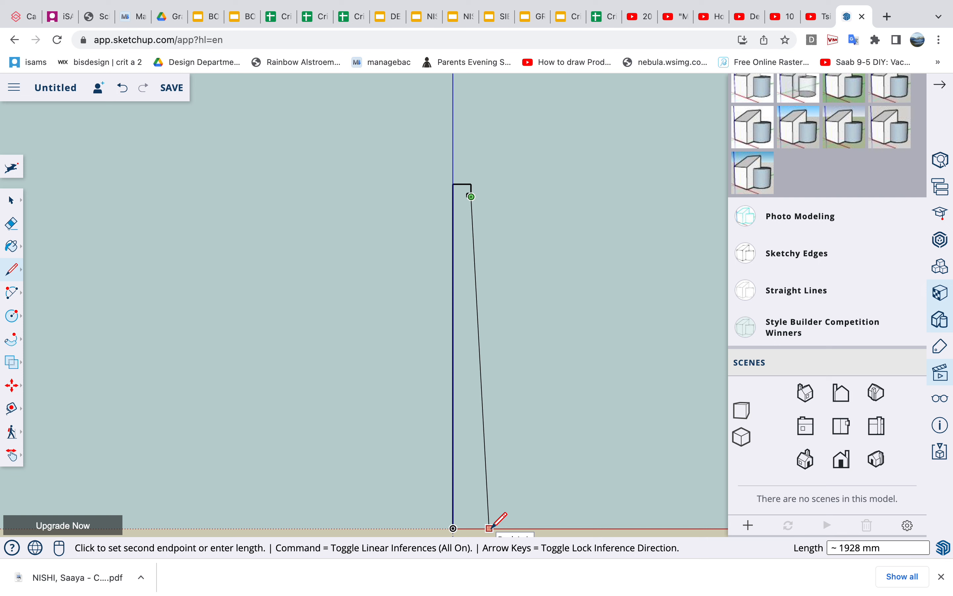
left_click(489, 527)
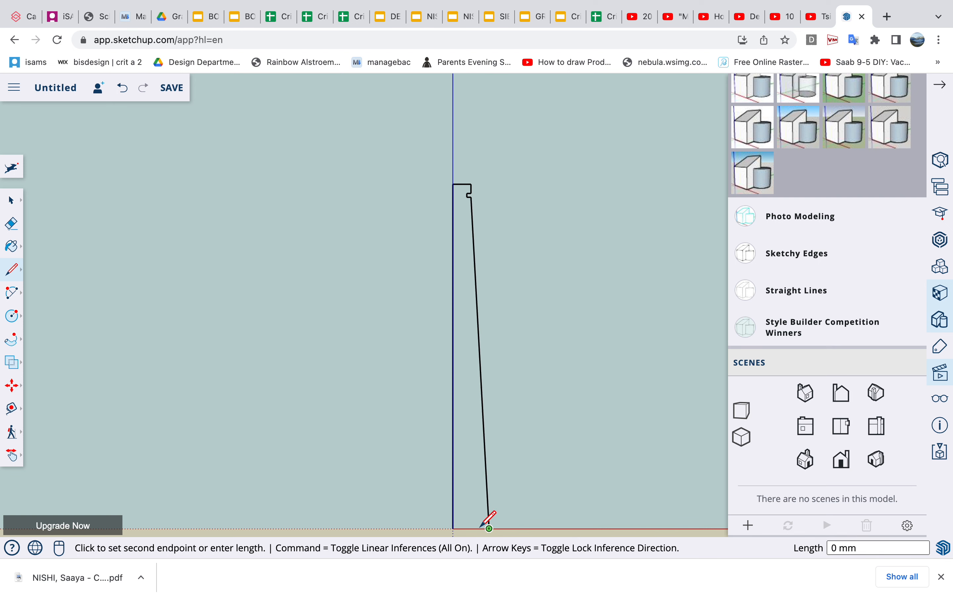
left_click(454, 528)
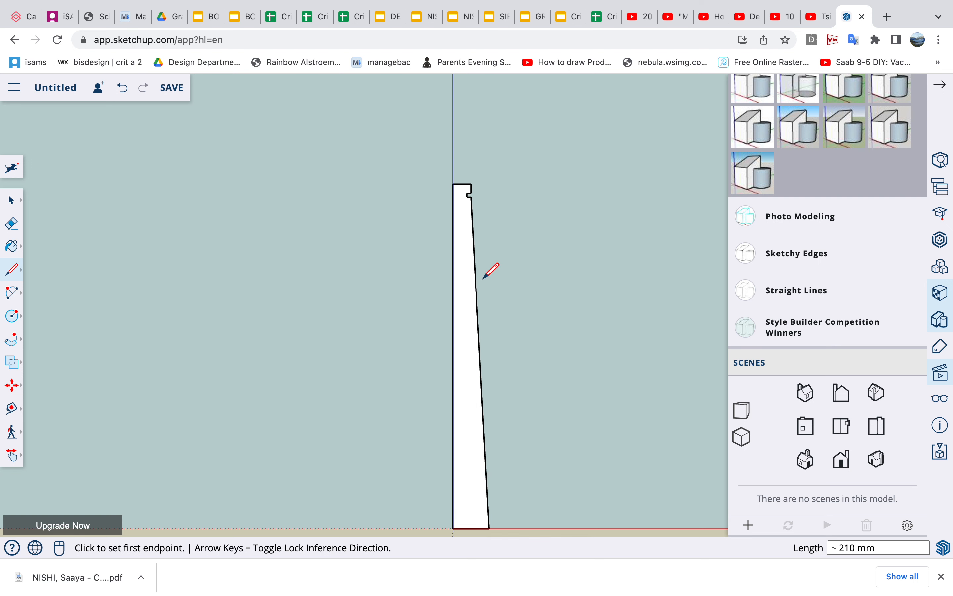
Draw a two-point arc, tangent to both edges and about 11 mm across, over the profile's upper outer corner
scroll(475, 271, "up", 5)
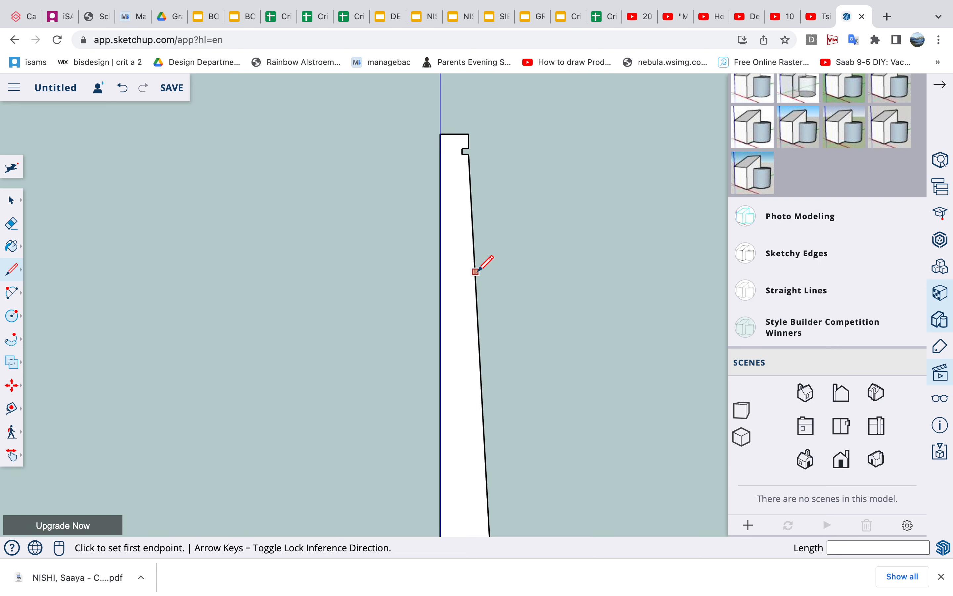
left_click(10, 457)
left_click_drag(445, 201, 402, 446)
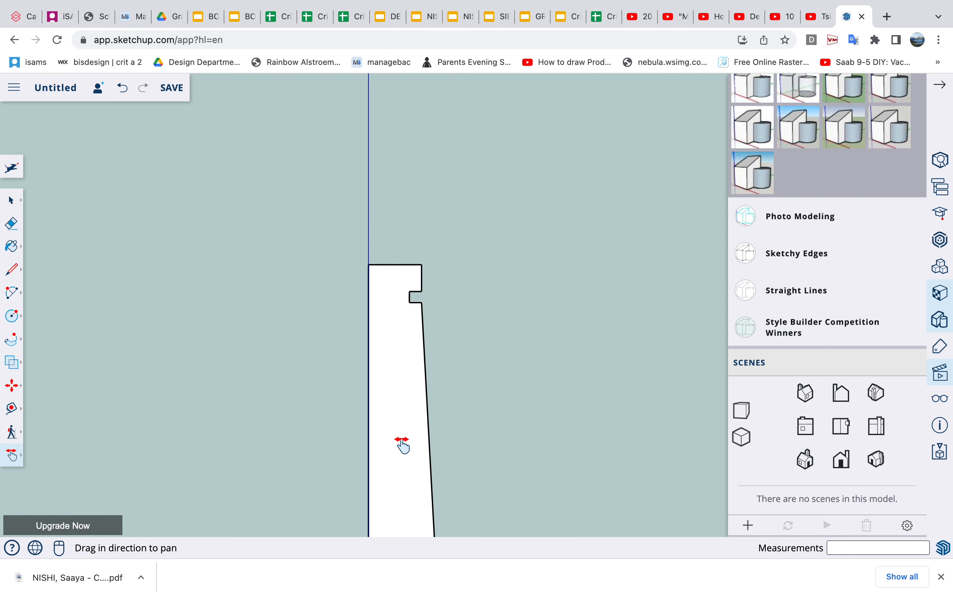
scroll(402, 443, "up", 3)
left_click_drag(447, 180, 436, 292)
scroll(436, 295, "up", 2)
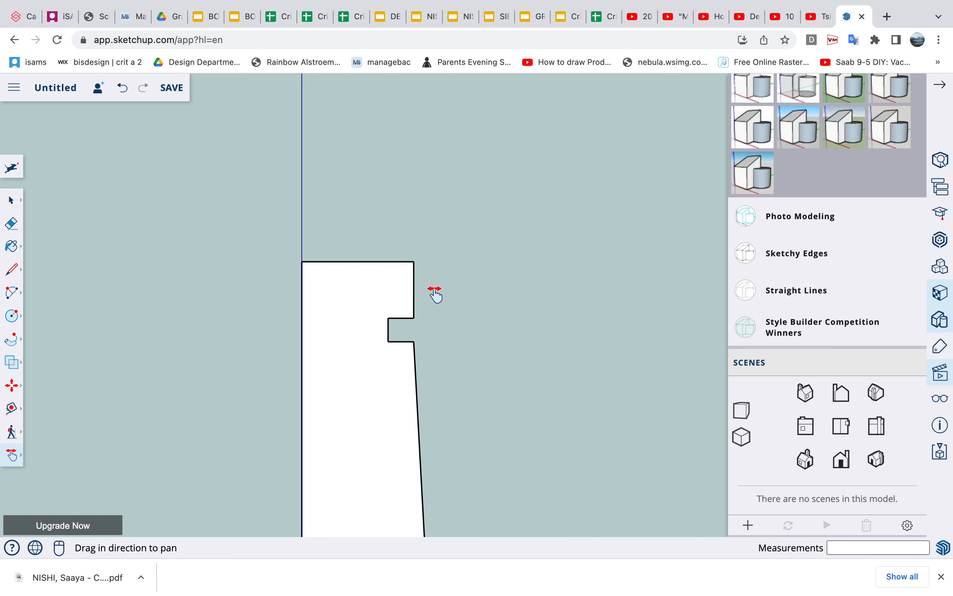
scroll(436, 294, "up", 3)
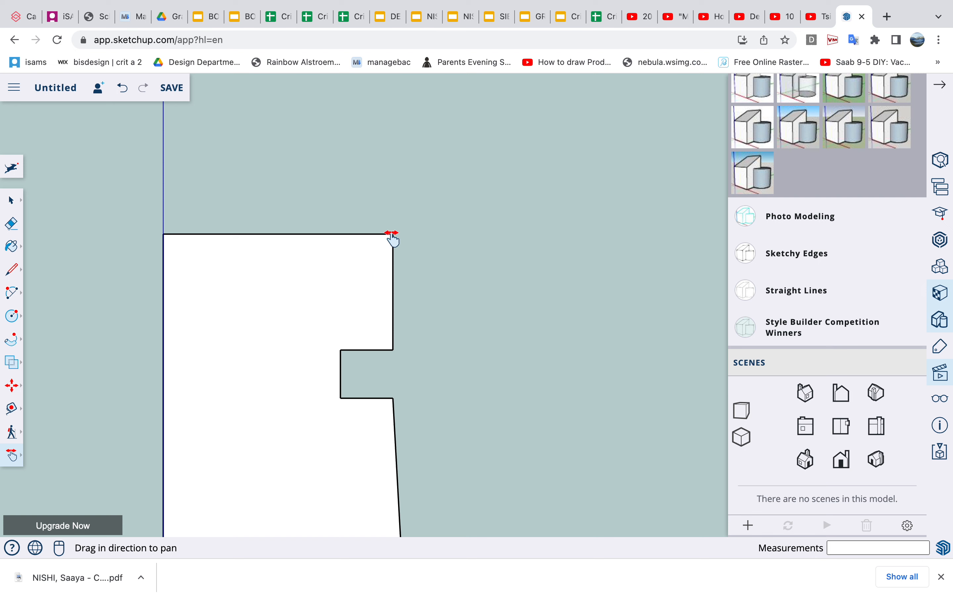
left_click(10, 292)
left_click(60, 277)
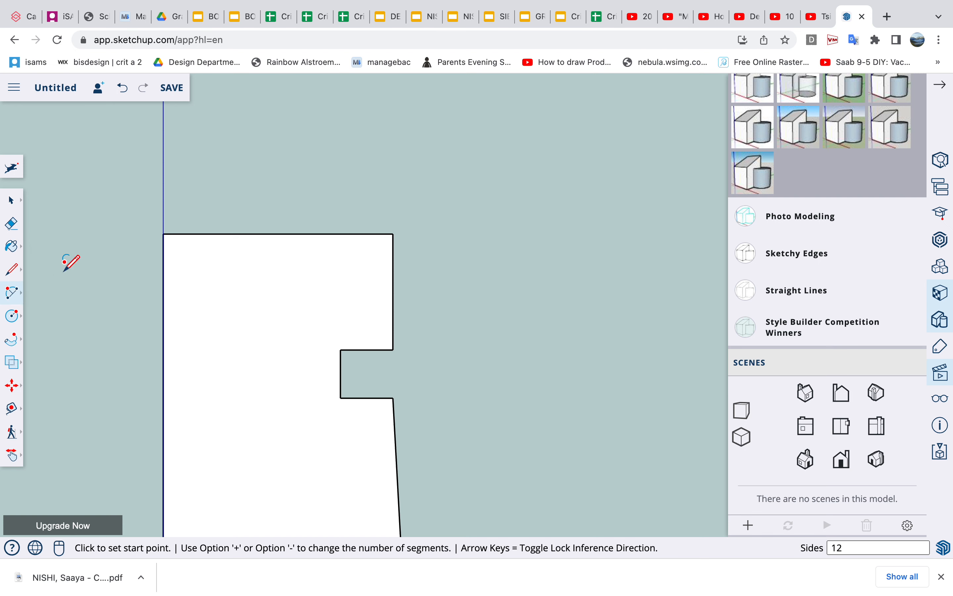
left_click(377, 234)
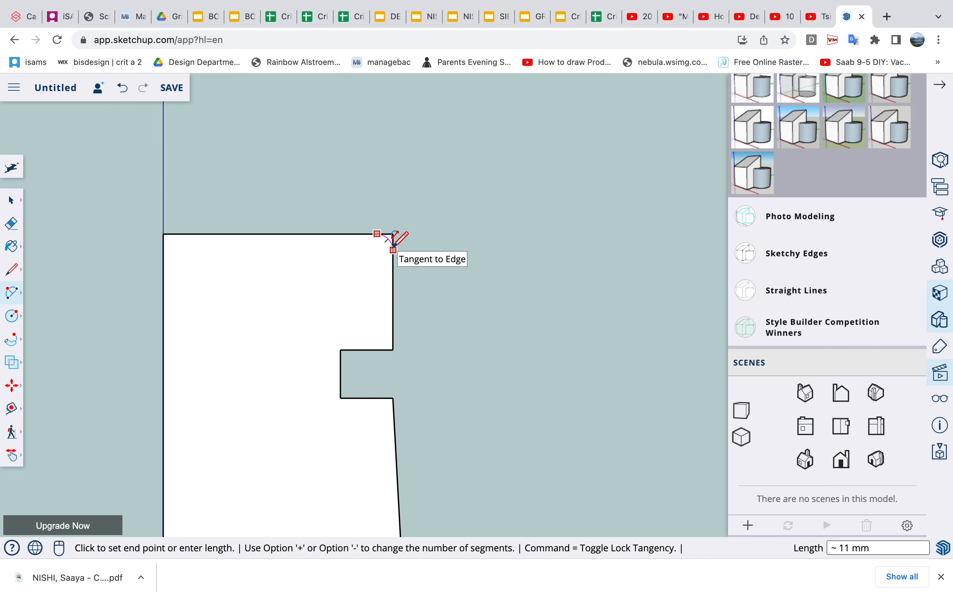
left_click(393, 247)
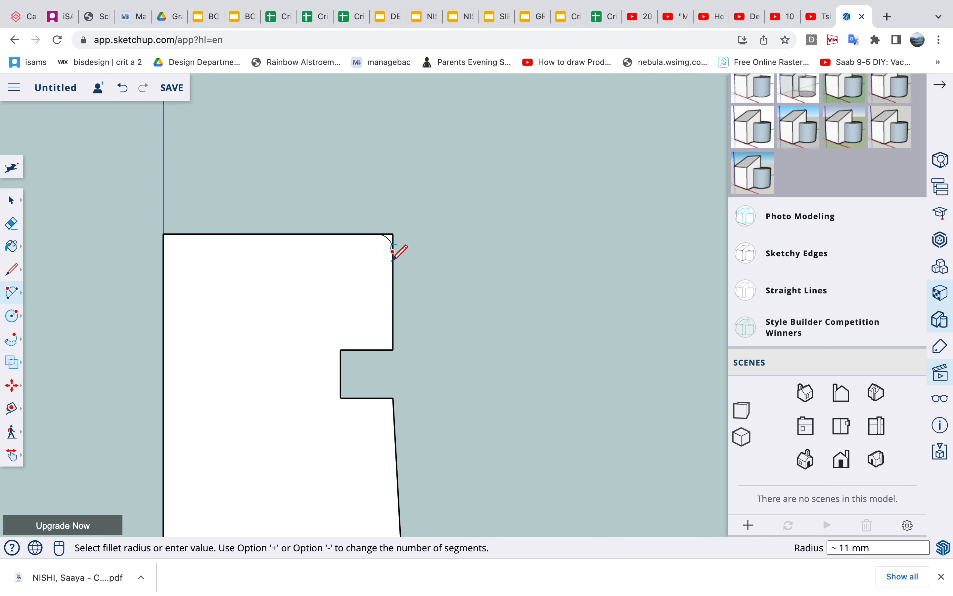
Erase the leftover sharp corner outside the arc at the profile's upper outer corner
scroll(410, 220, "up", 3)
scroll(409, 220, "down", 1)
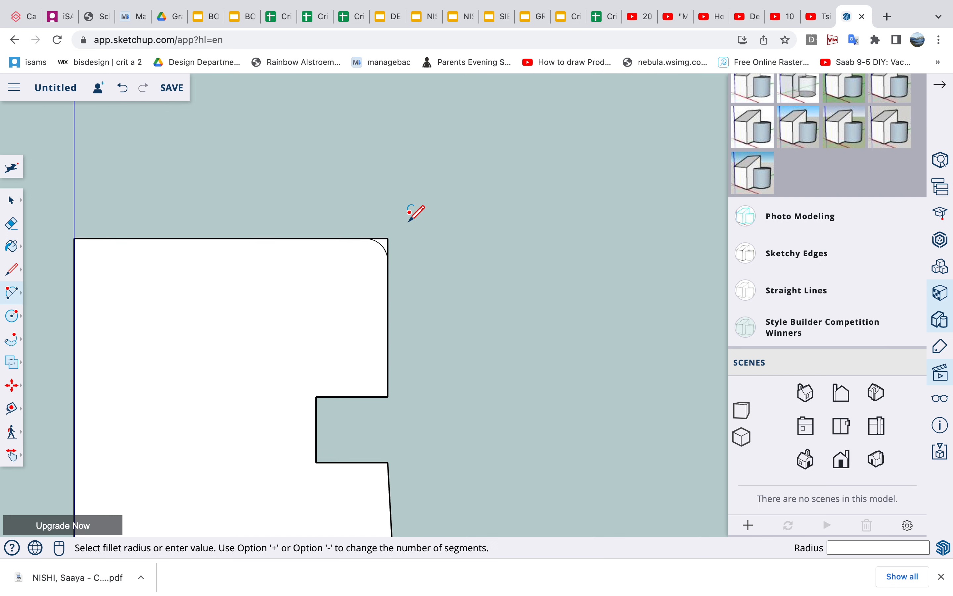
key("t")
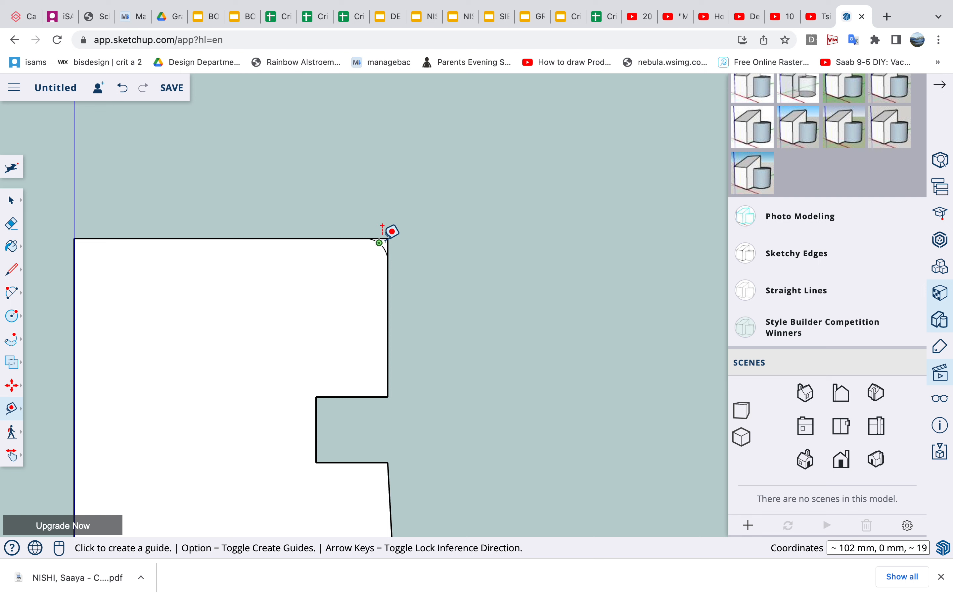
left_click(12, 223)
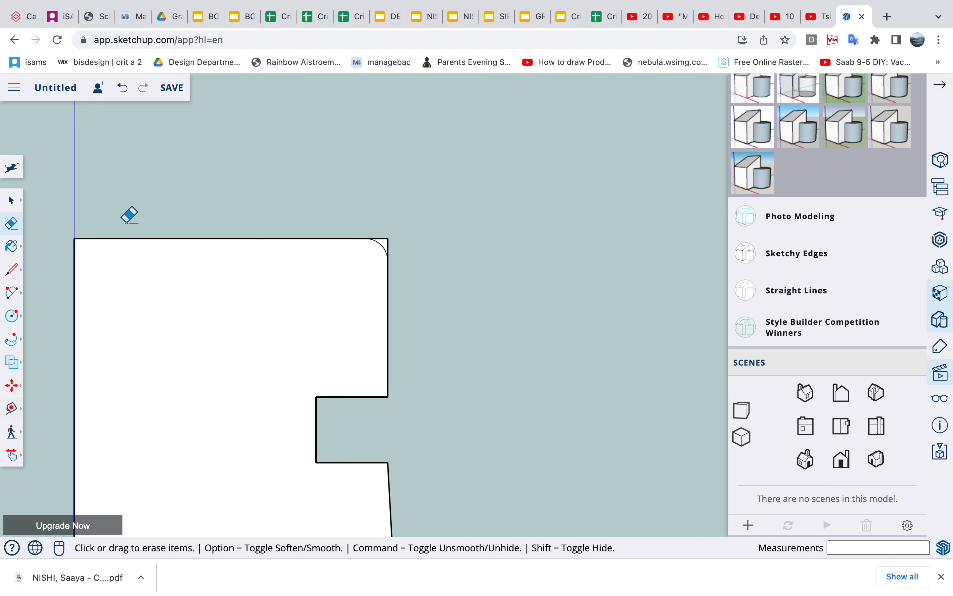
left_click(383, 238)
scroll(420, 327, "up", 3)
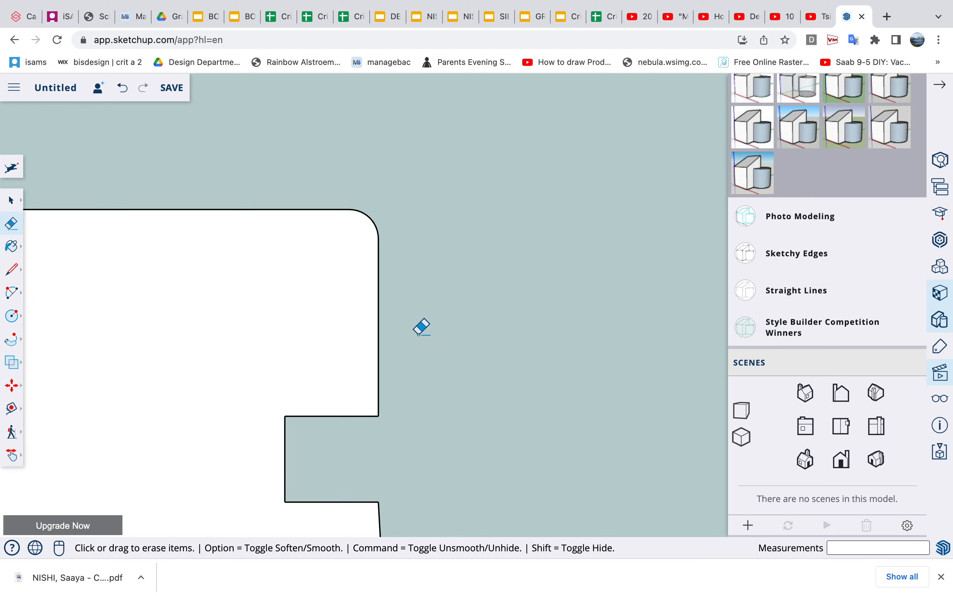
Round the notch's lower outer corner, where the sloping edge starts, with a tangent arc about 7 mm across
left_click(12, 292)
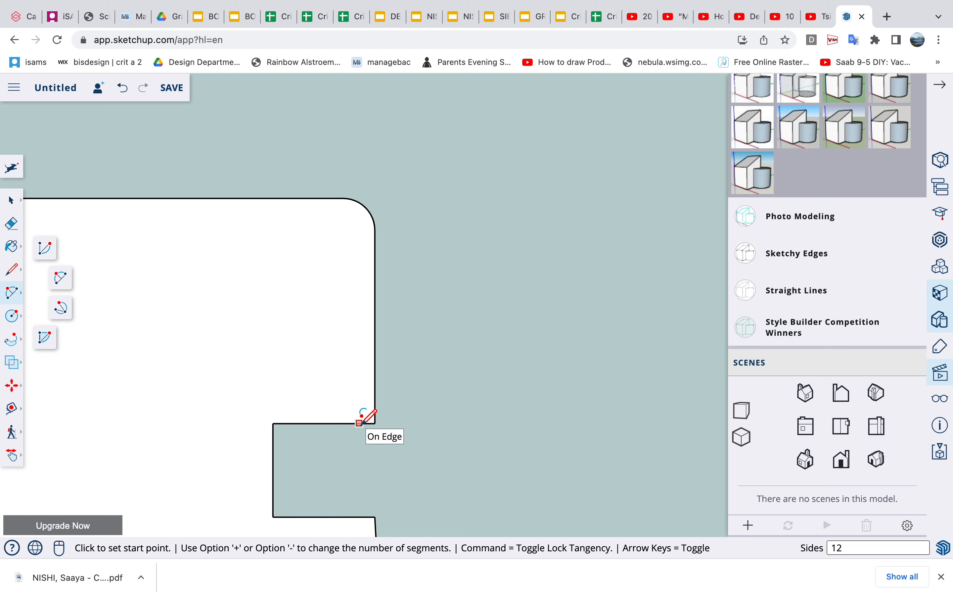
left_click(12, 455)
left_click_drag(346, 449, 403, 182)
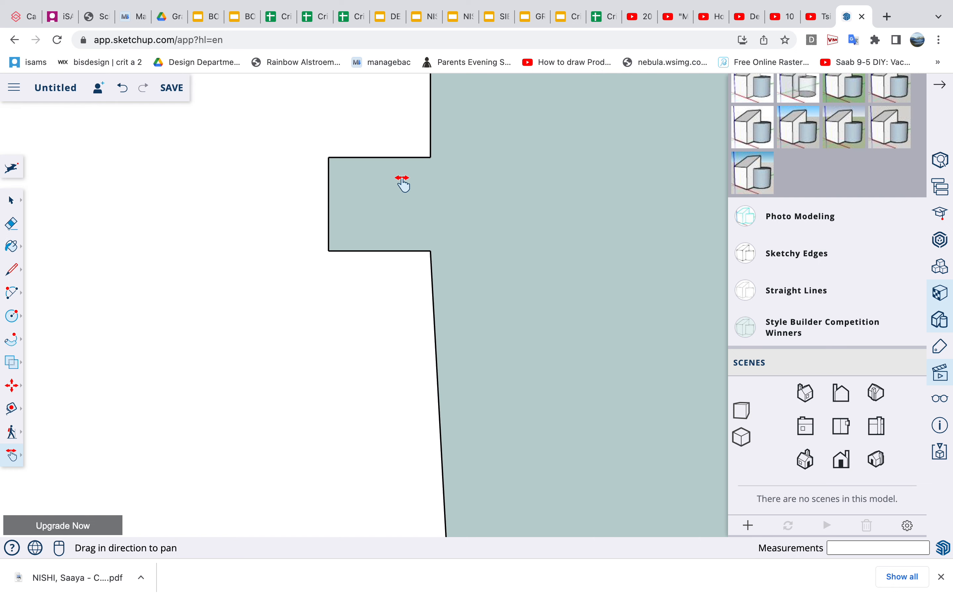
key("a")
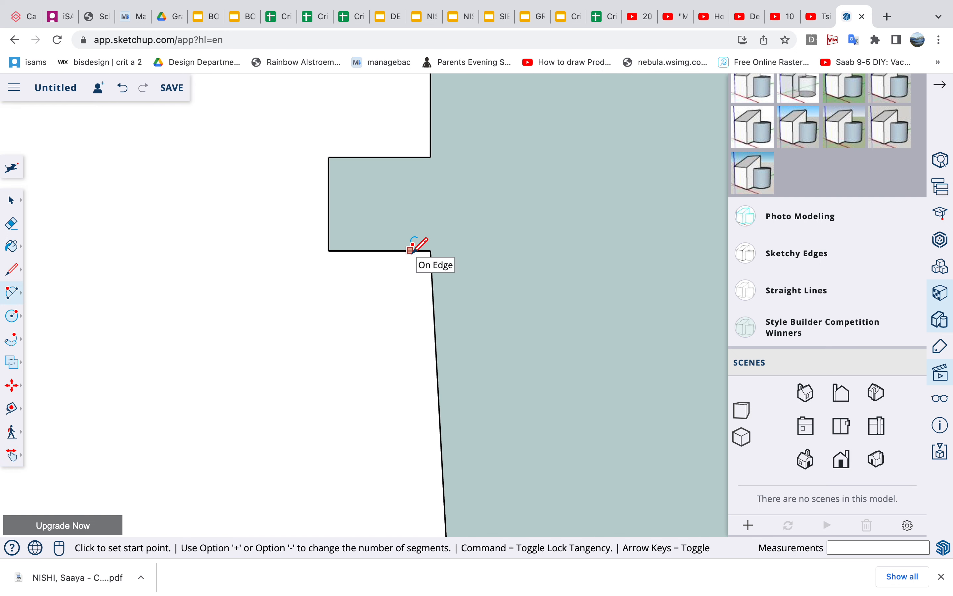
left_click(410, 250)
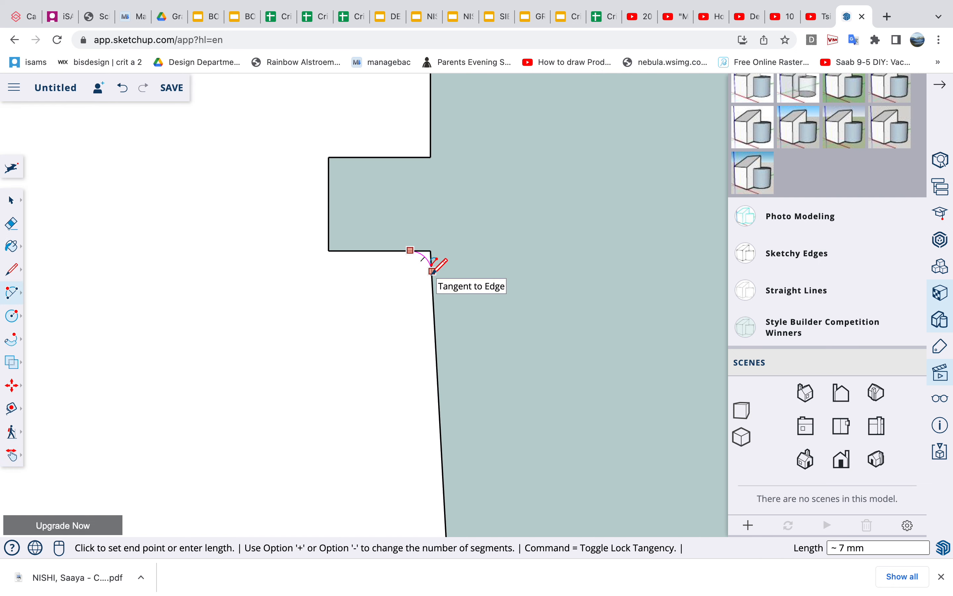
left_click(433, 271)
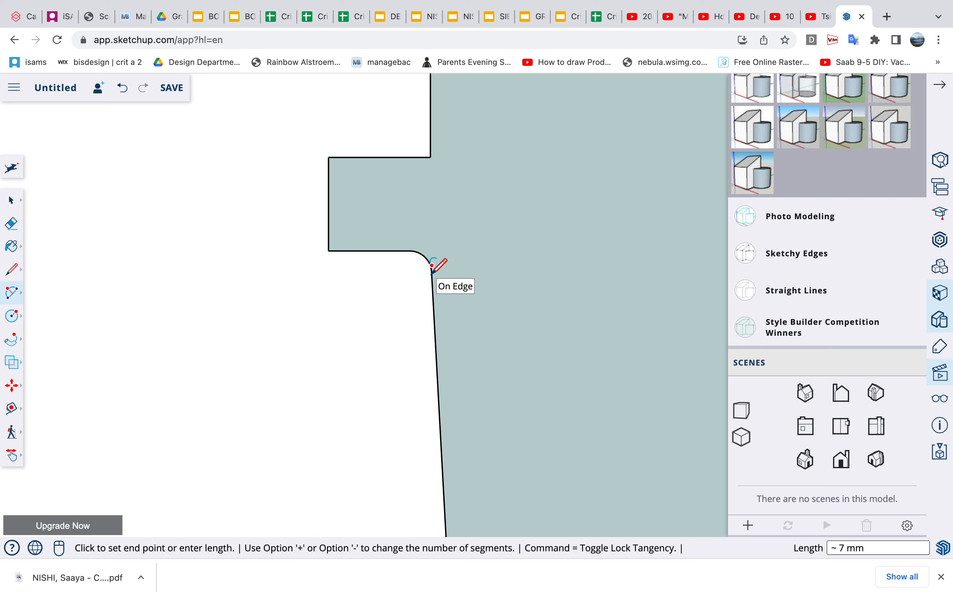
Round the profile's lower outer corner, between the sloping edge and the base, with a tangent arc about 28 mm across
scroll(454, 304, "down", 3)
scroll(440, 373, "down", 6)
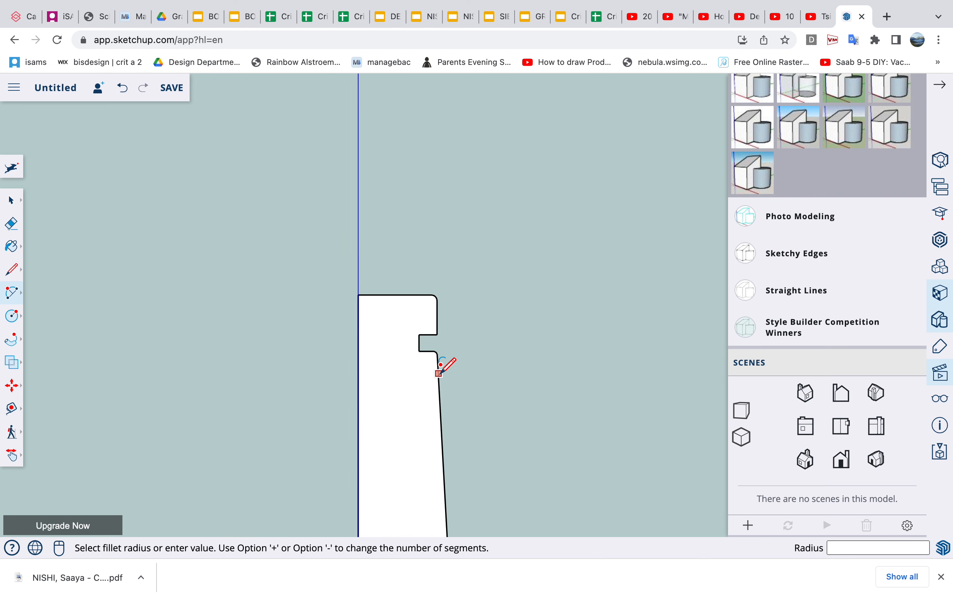
scroll(439, 373, "down", 4)
left_click(12, 455)
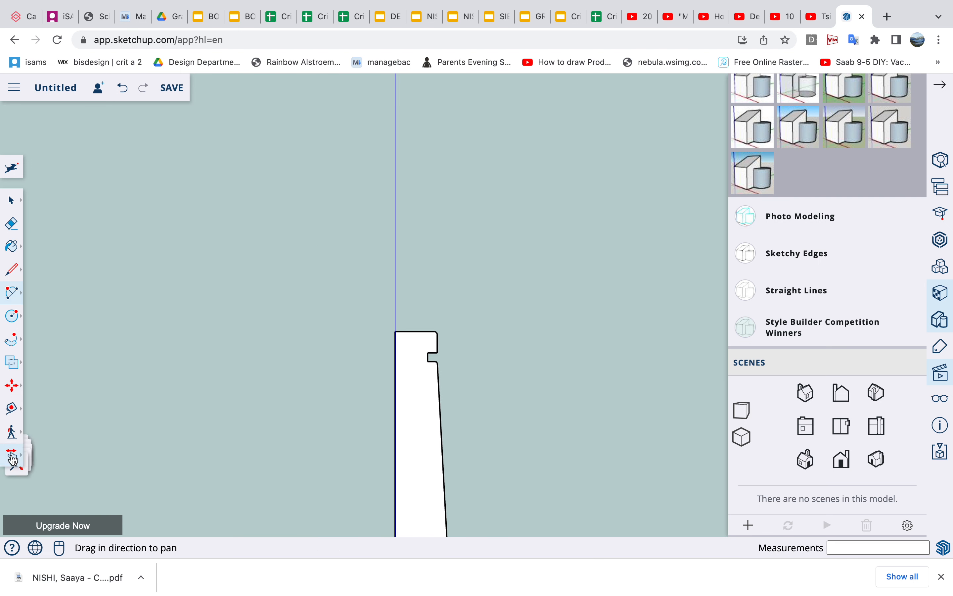
left_click_drag(323, 299, 236, 4)
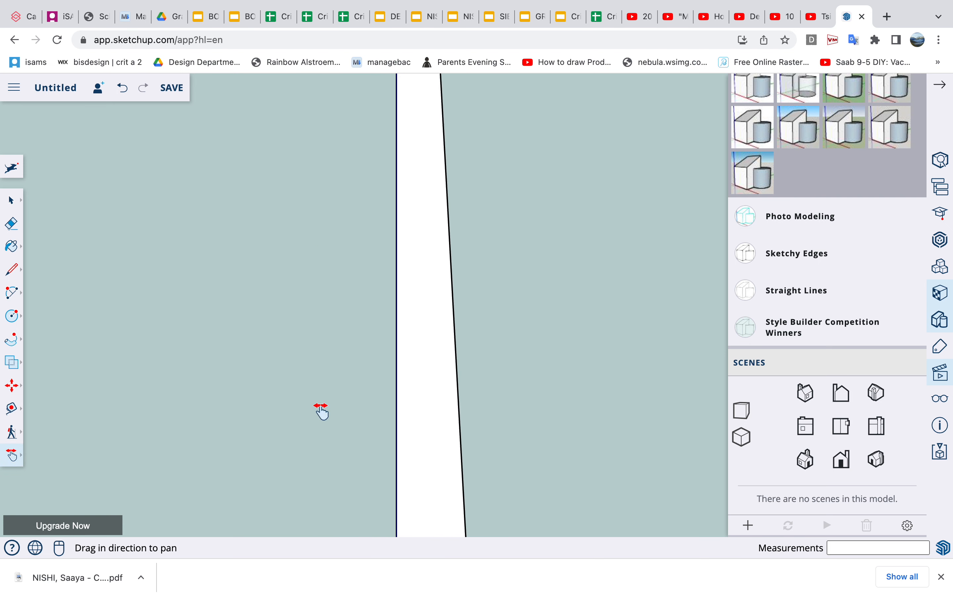
left_click_drag(321, 412, 309, 155)
left_click_drag(349, 378, 308, 209)
scroll(309, 209, "up", 3)
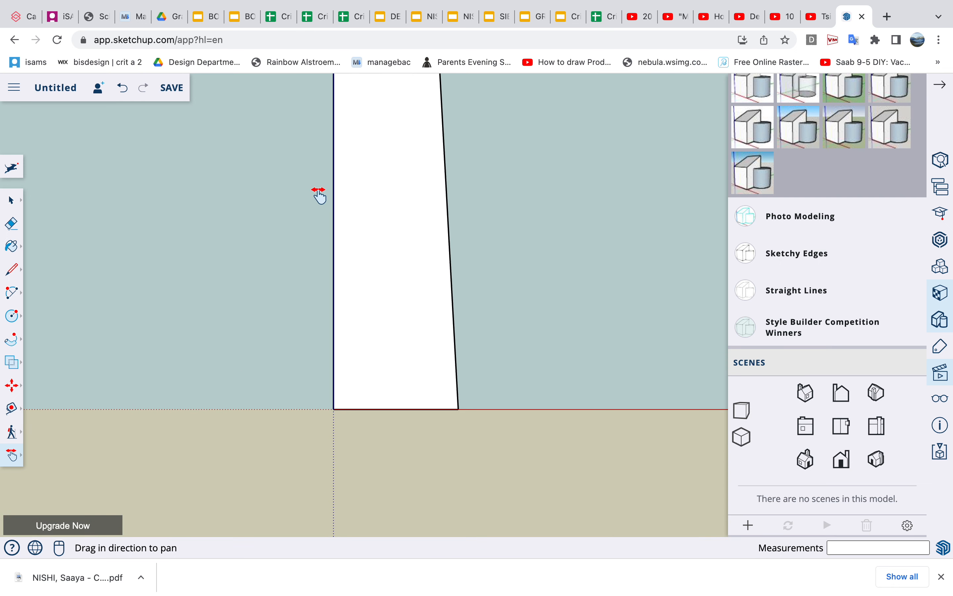
scroll(319, 195, "up", 2)
left_click_drag(425, 395, 340, 300)
key("a")
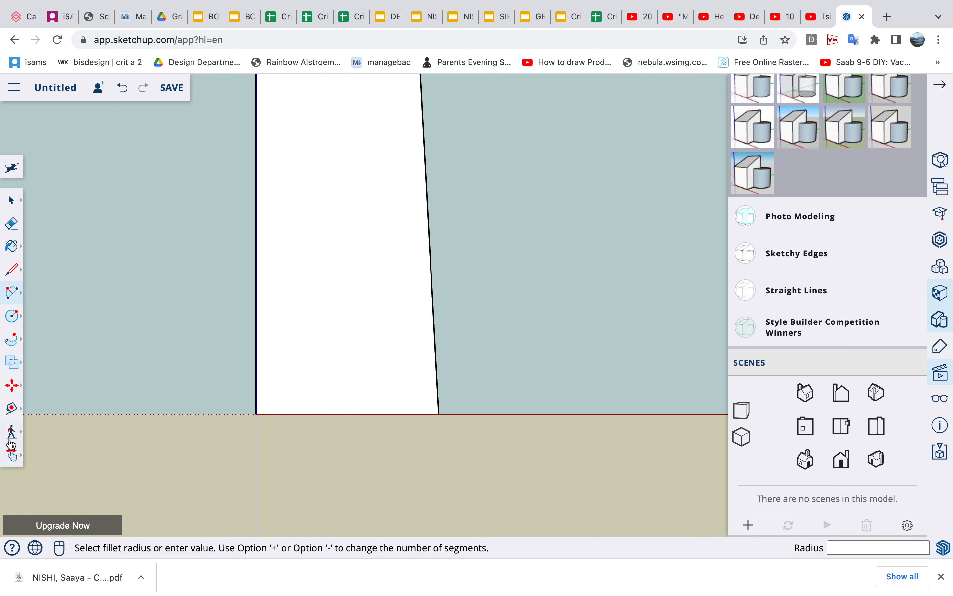
left_click(12, 296)
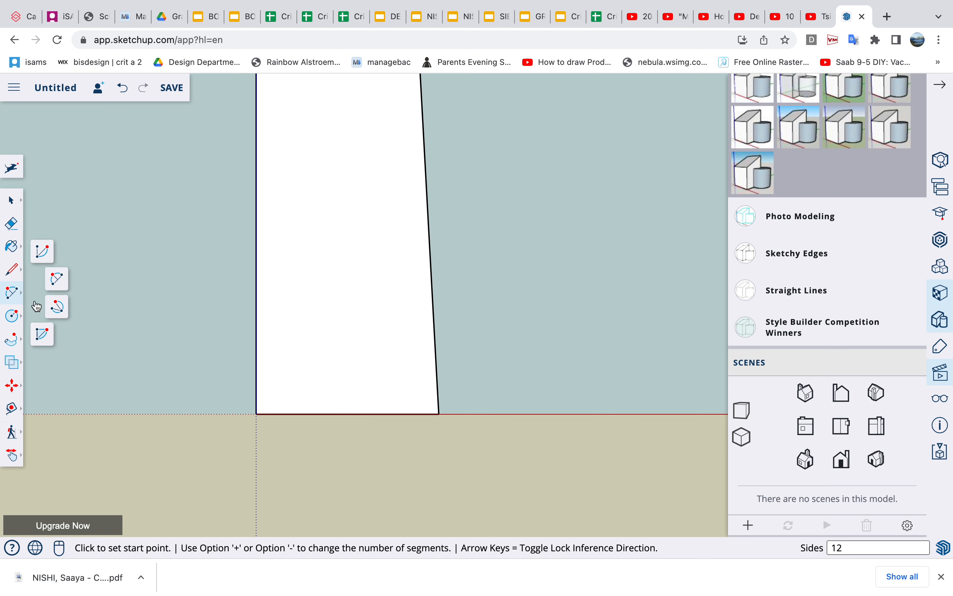
left_click(421, 414)
left_click(438, 395)
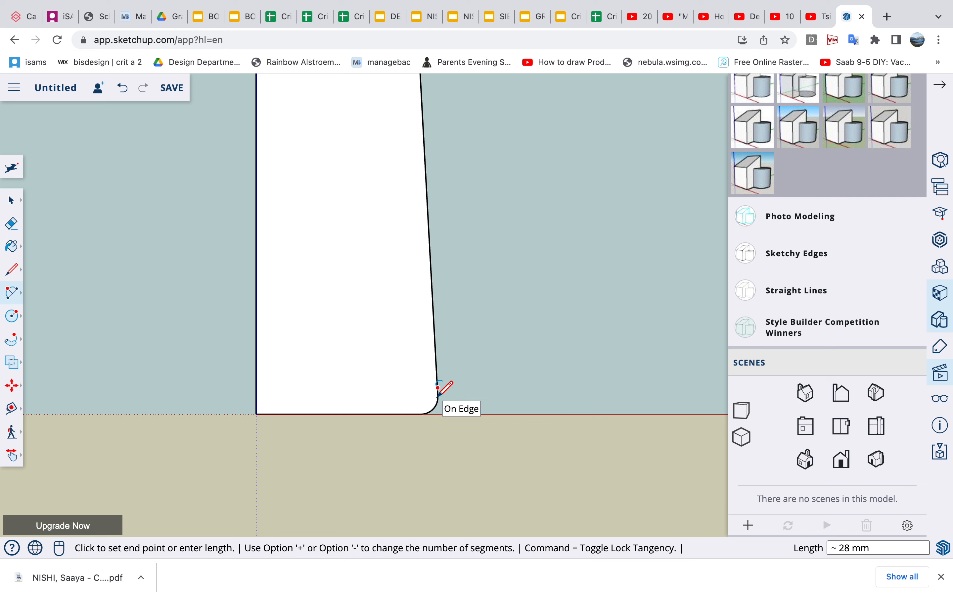
Offset the outline of the whole profile face inward by about 16 mm
scroll(437, 396, "down", 3)
scroll(429, 434, "down", 8)
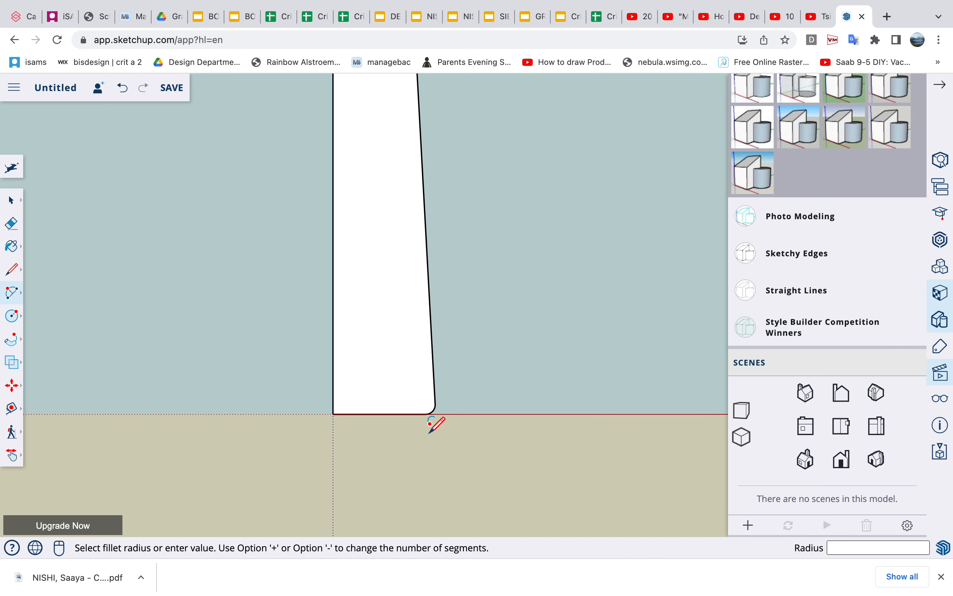
scroll(431, 424, "down", 1)
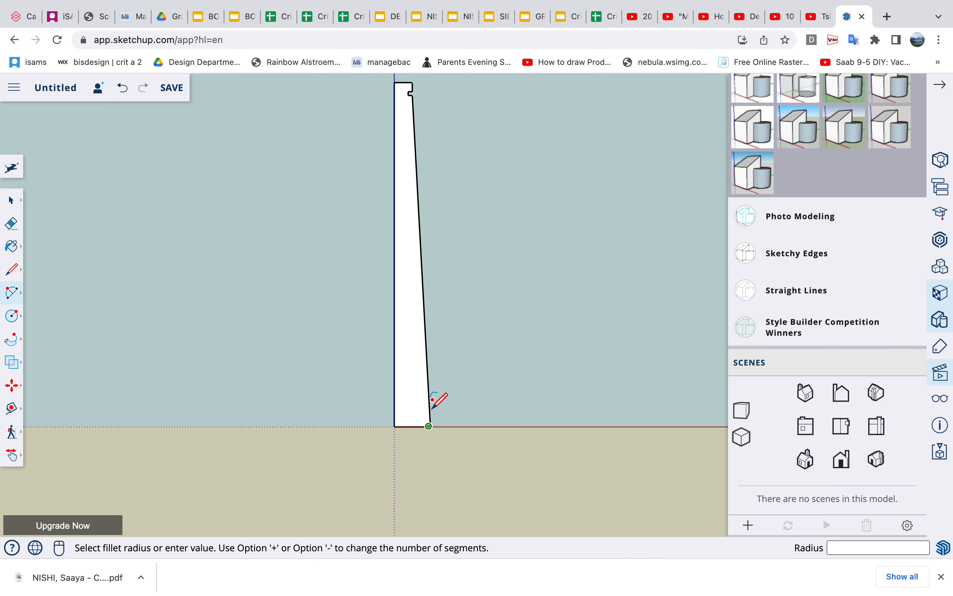
left_click(12, 455)
mouse_move(407, 356)
left_mouse_down()
mouse_move(409, 340)
mouse_move(389, 398)
mouse_move(381, 392)
left_mouse_up()
scroll(381, 393, "up", 4)
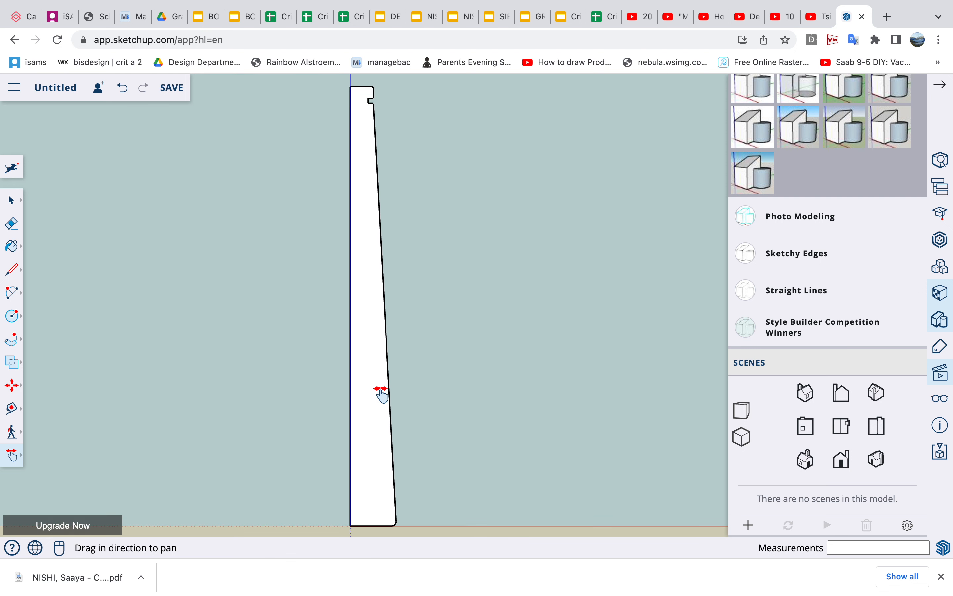
key("a")
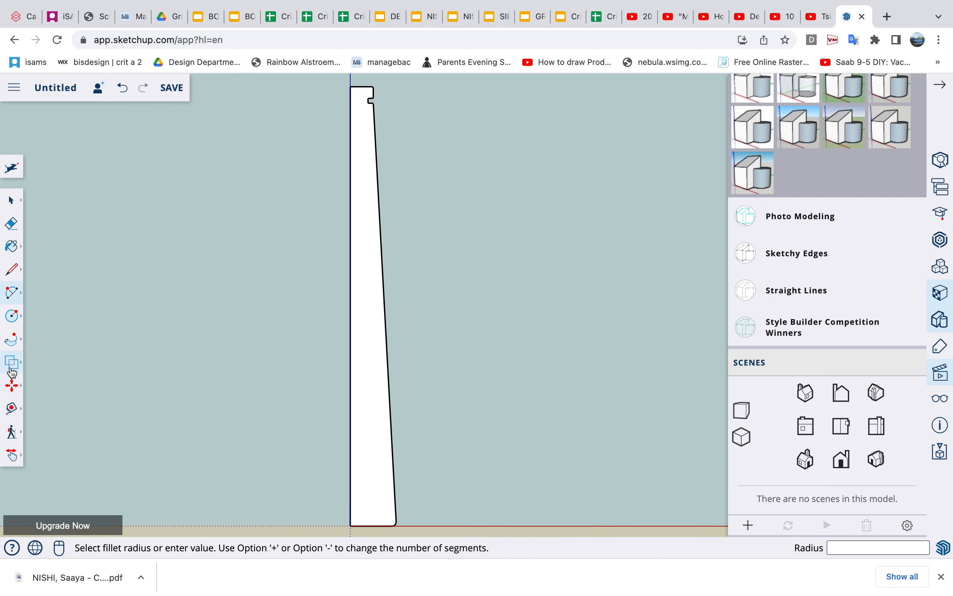
left_click(12, 338)
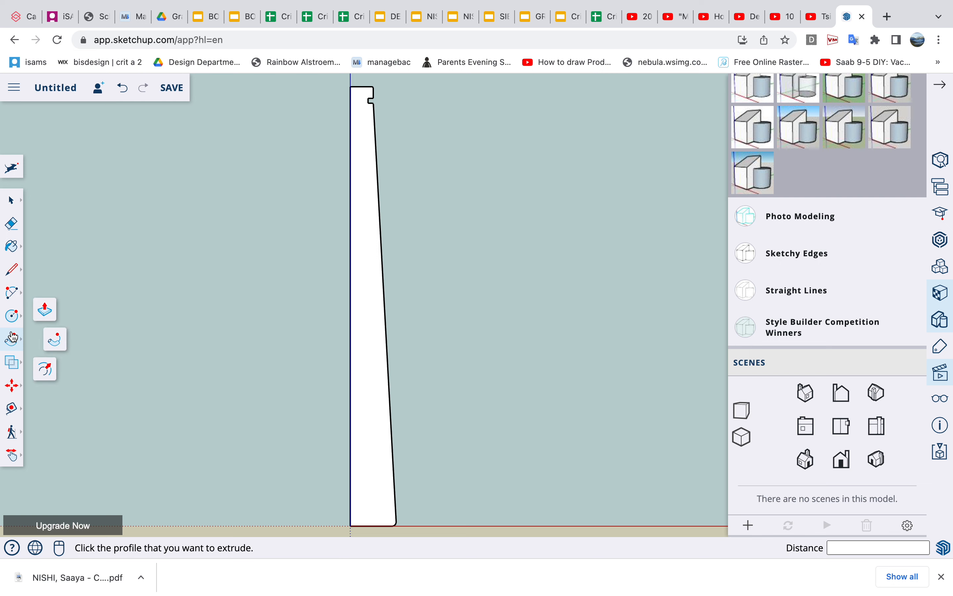
left_click(45, 370)
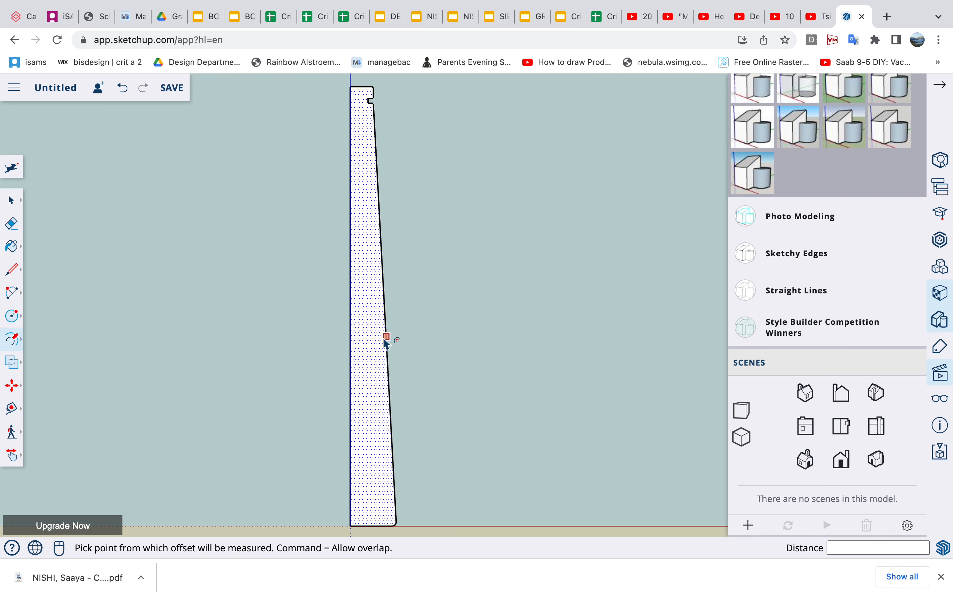
left_click(383, 339)
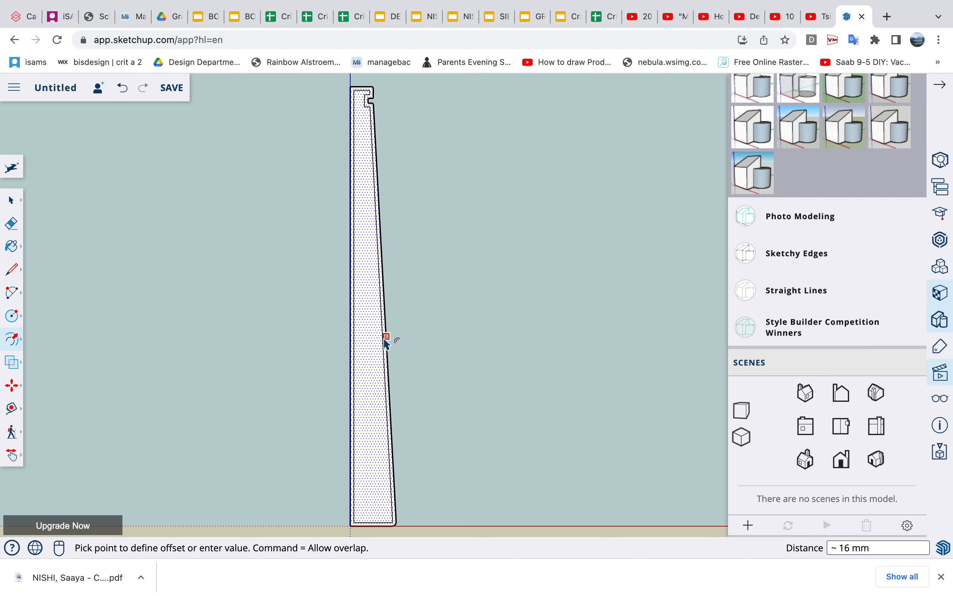
left_click(385, 340)
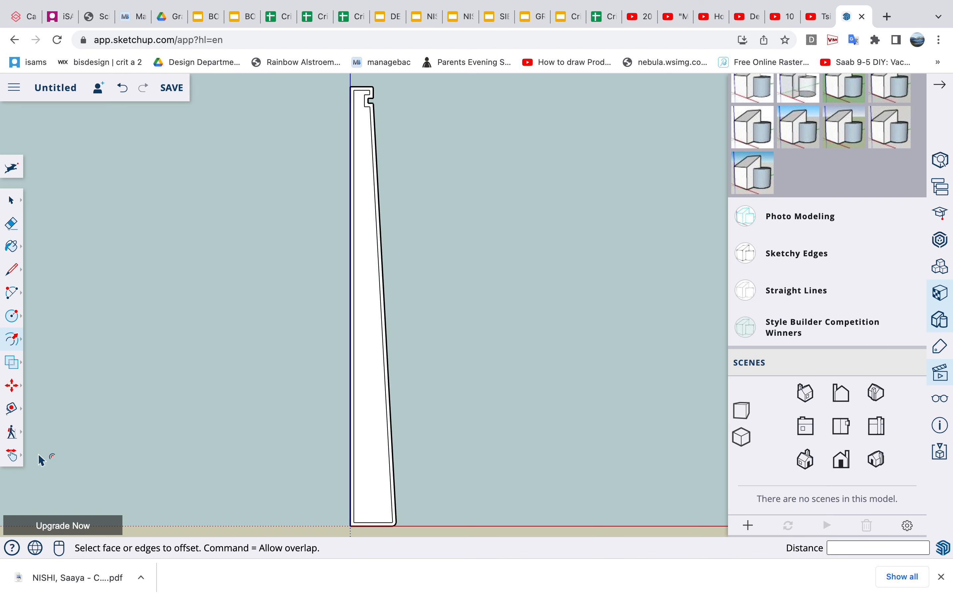
Draw a horizontal line about 16 mm long from the offset outline's lower inner corner to the profile edge on the blue axis
left_click(12, 454)
left_click_drag(385, 457, 373, 263)
scroll(372, 264, "up", 8)
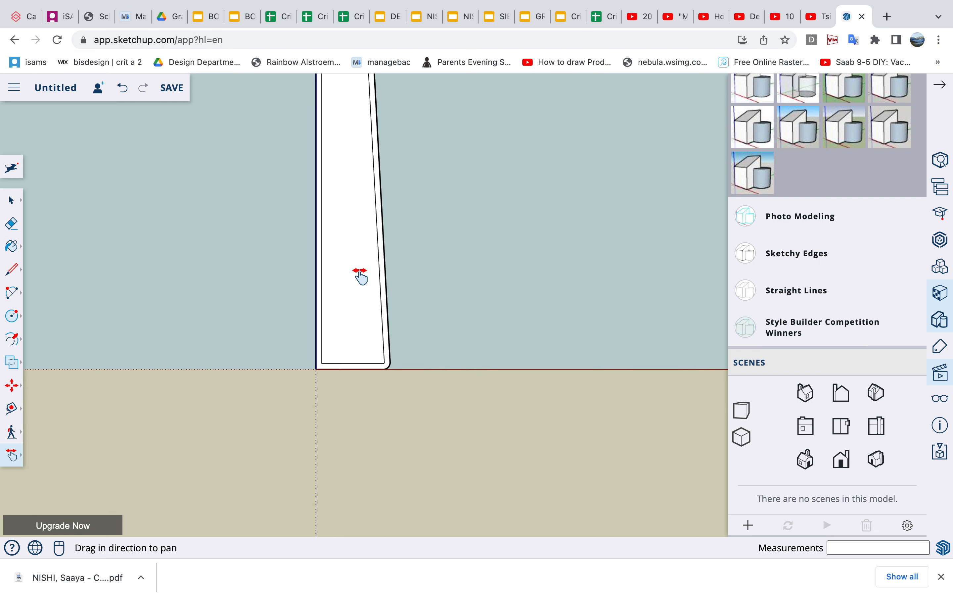
left_click_drag(345, 336, 394, 192)
key("l")
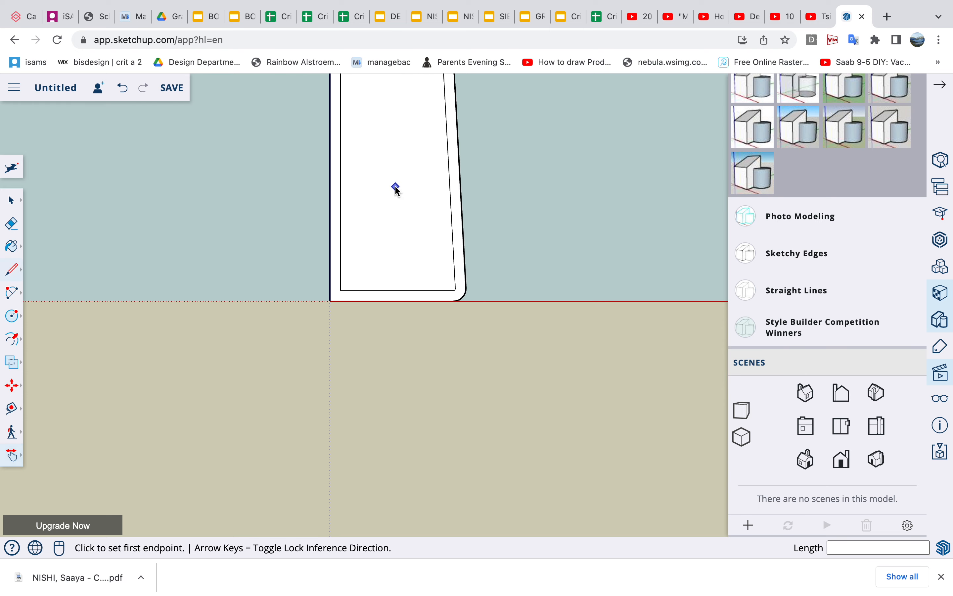
left_click(341, 290)
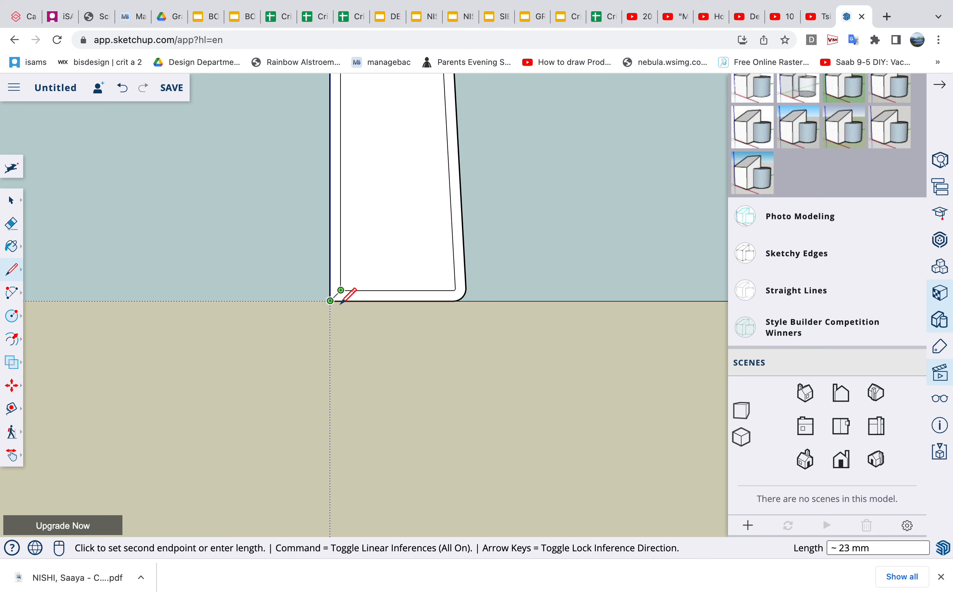
left_click(331, 290)
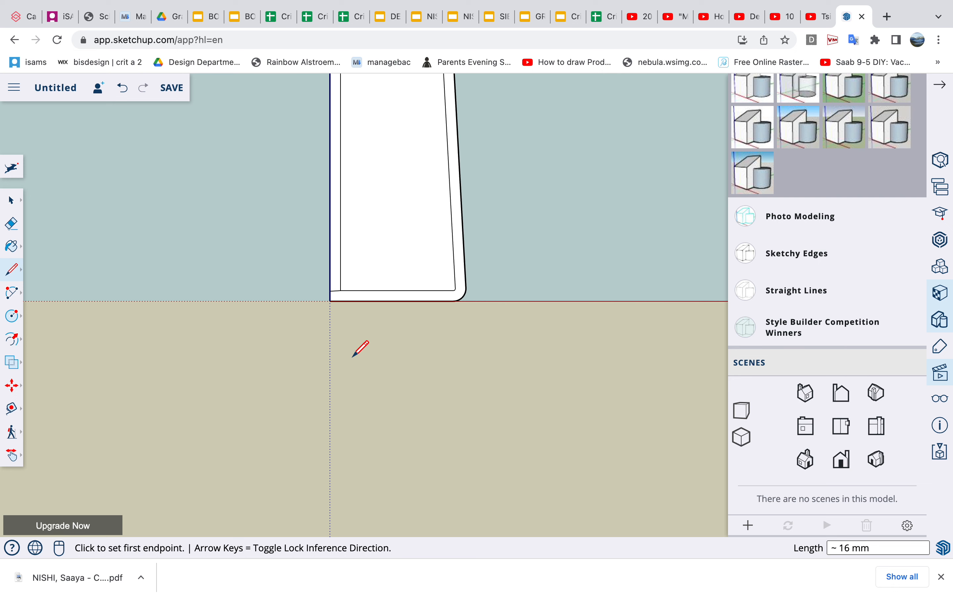
Draw a horizontal line about 16 mm long from the offset outline's upper inner corner to the profile edge on the blue axis
scroll(353, 357, "down", 2)
scroll(348, 320, "down", 5)
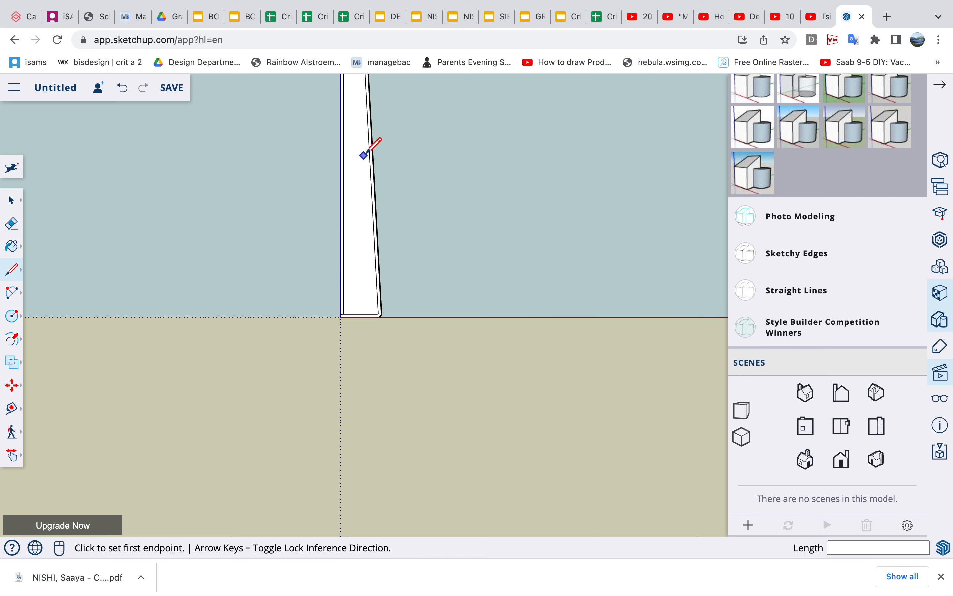
left_click(11, 457)
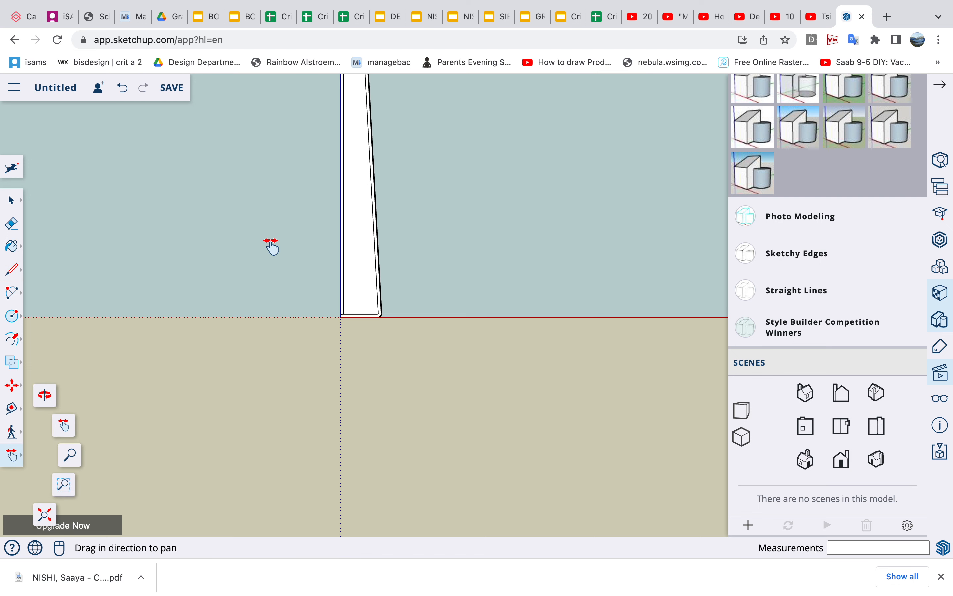
left_click_drag(346, 179, 332, 428)
left_click_drag(395, 226, 410, 329)
scroll(411, 329, "up", 5)
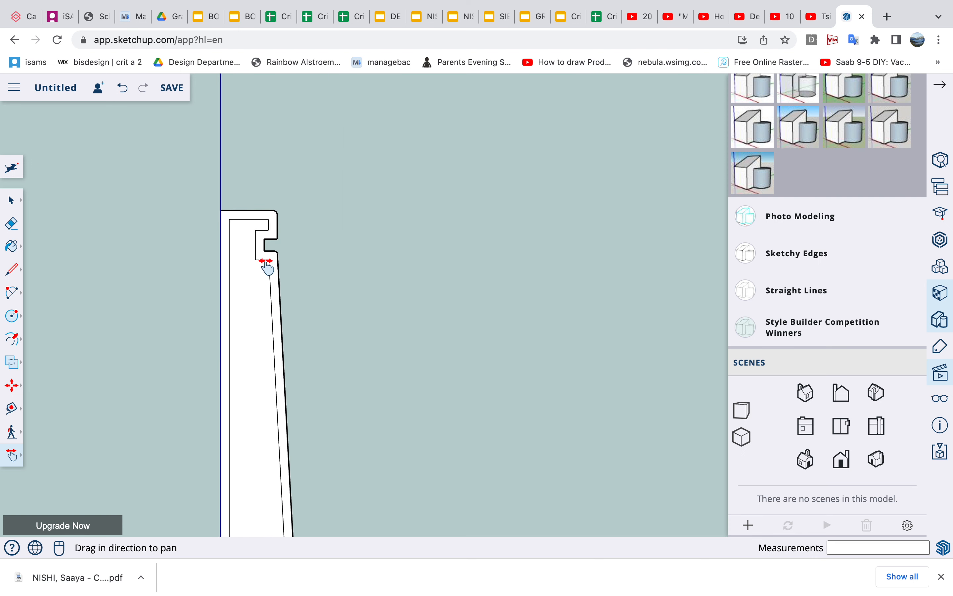
key("l")
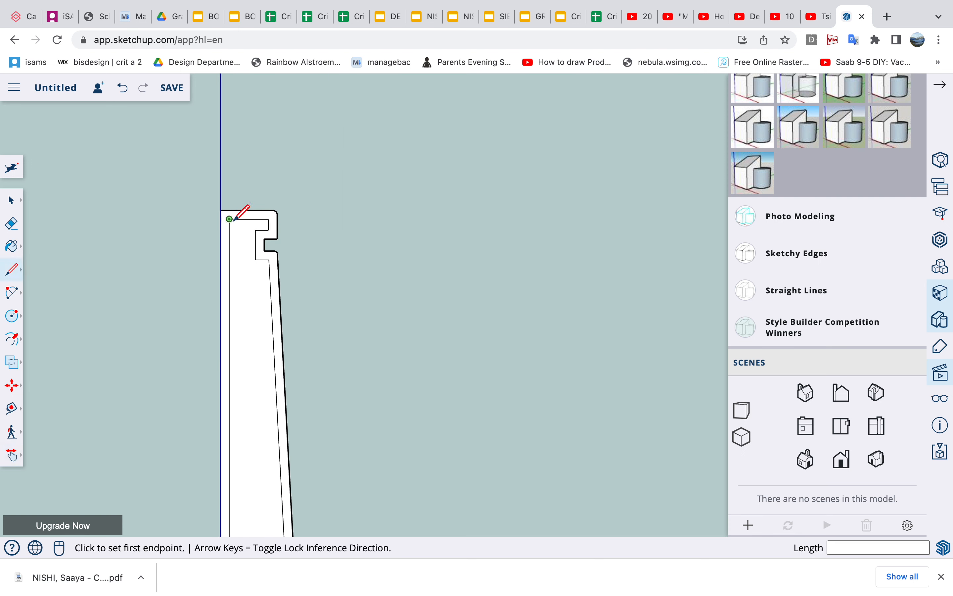
left_click(229, 218)
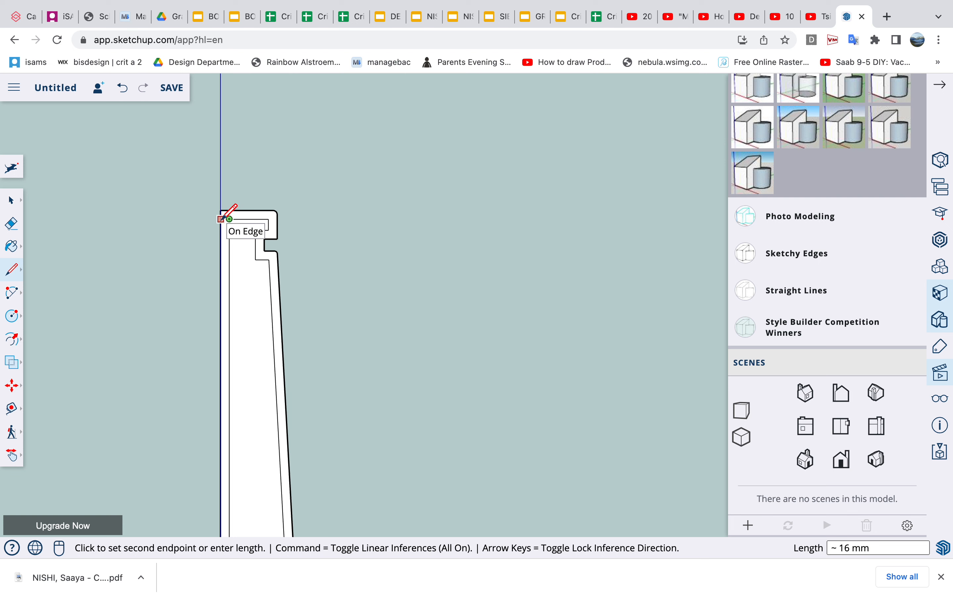
left_click(222, 218)
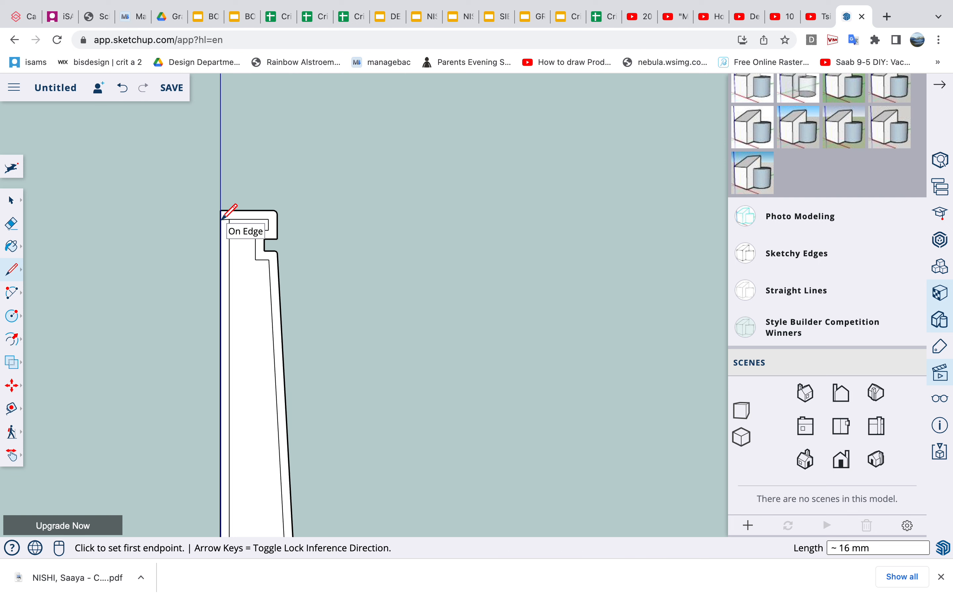
Erase the offset outline's vertical line and the profile edge on the blue axis between the two short connecting lines
left_click(12, 223)
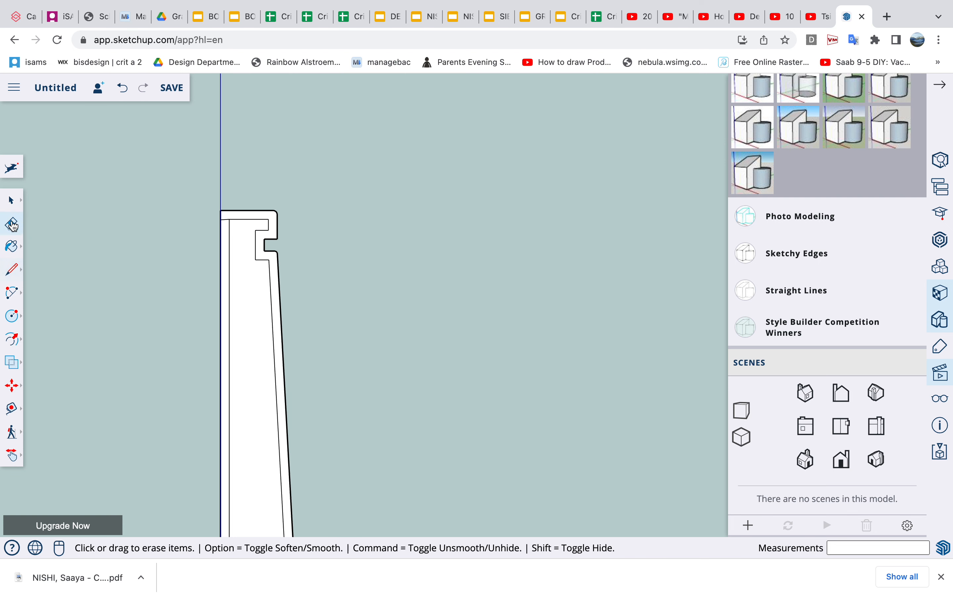
left_click(229, 277)
left_click(221, 273)
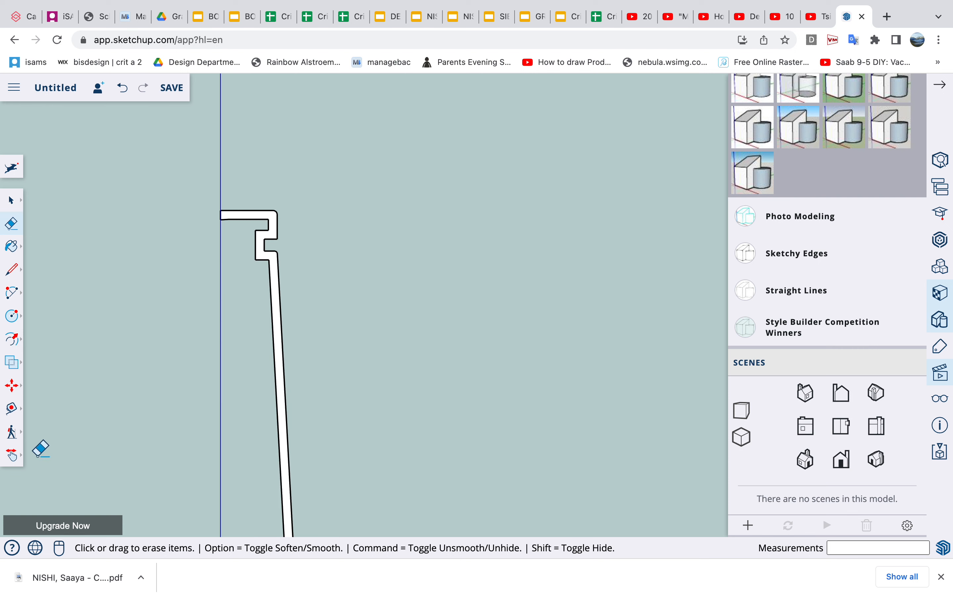
Switch to an isometric view and examine the thin-walled profile's base around the origin
left_click(12, 456)
left_click_drag(367, 465, 388, 75)
left_click_drag(349, 396, 410, 142)
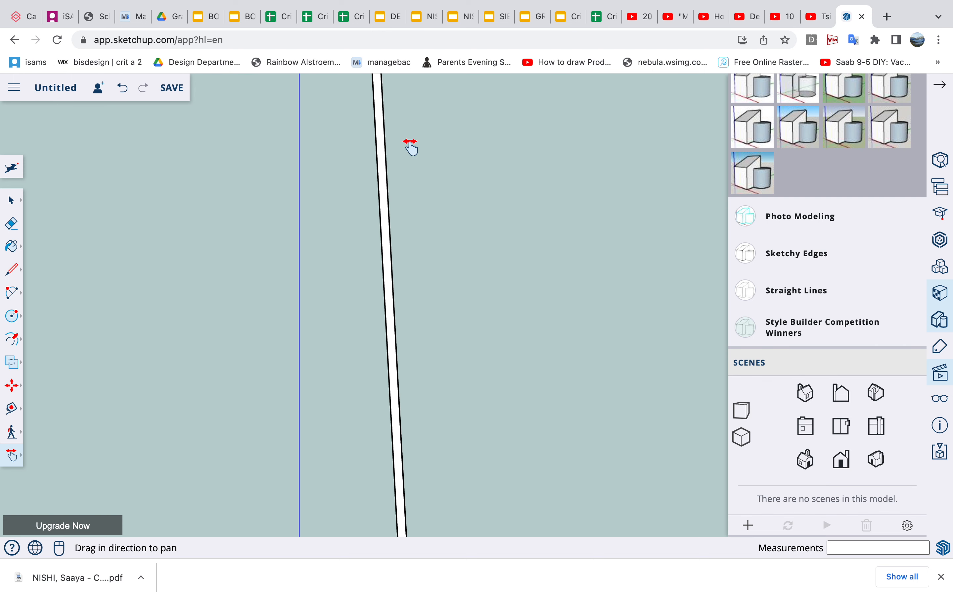
key("e")
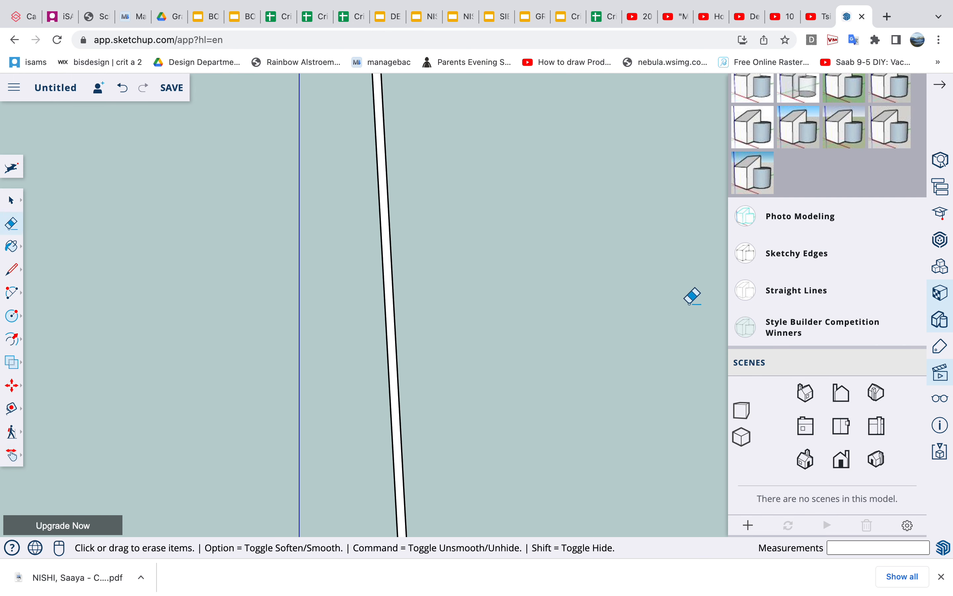
left_click(876, 459)
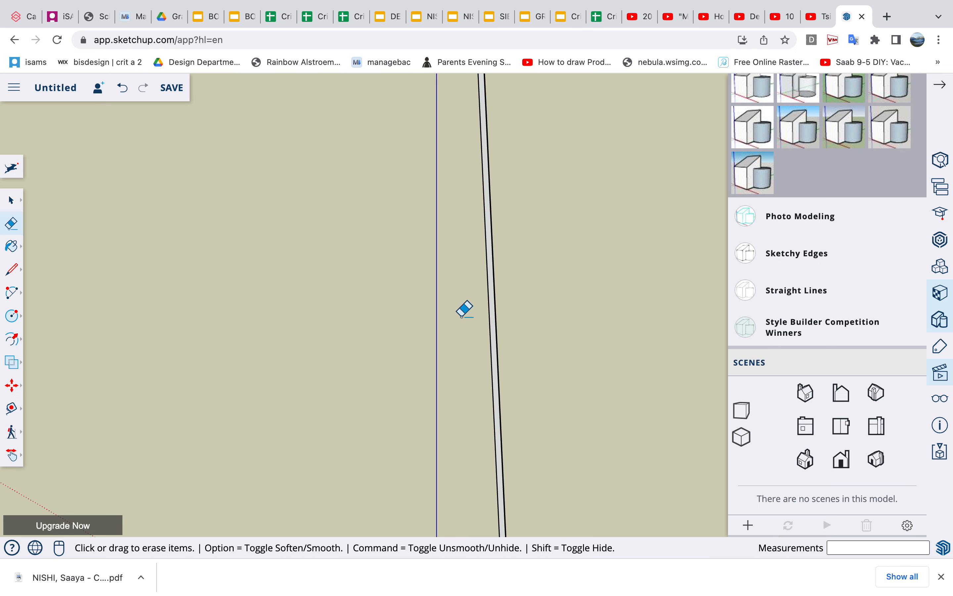
scroll(459, 316, "down", 3)
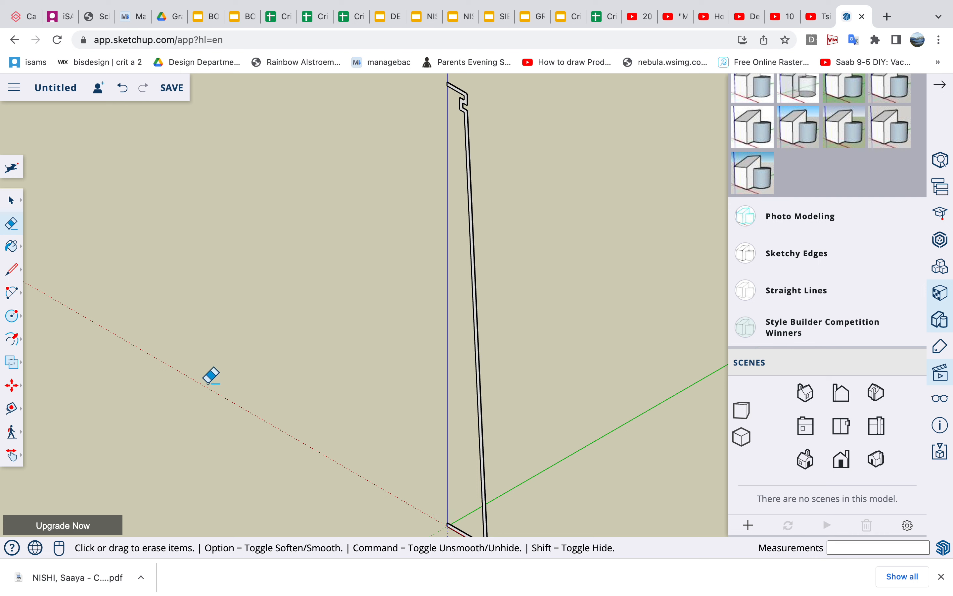
left_click(12, 455)
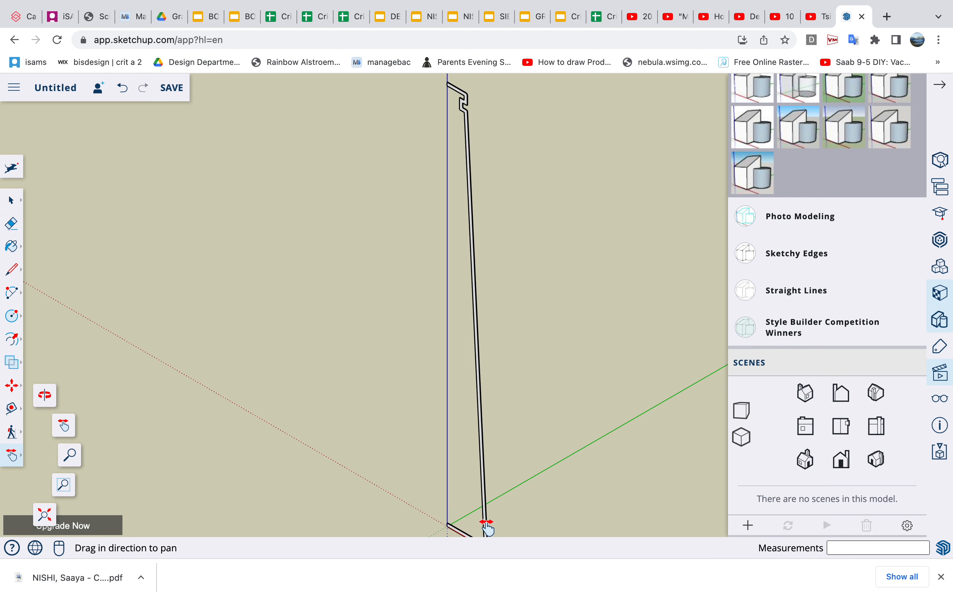
left_click_drag(444, 473, 387, 309)
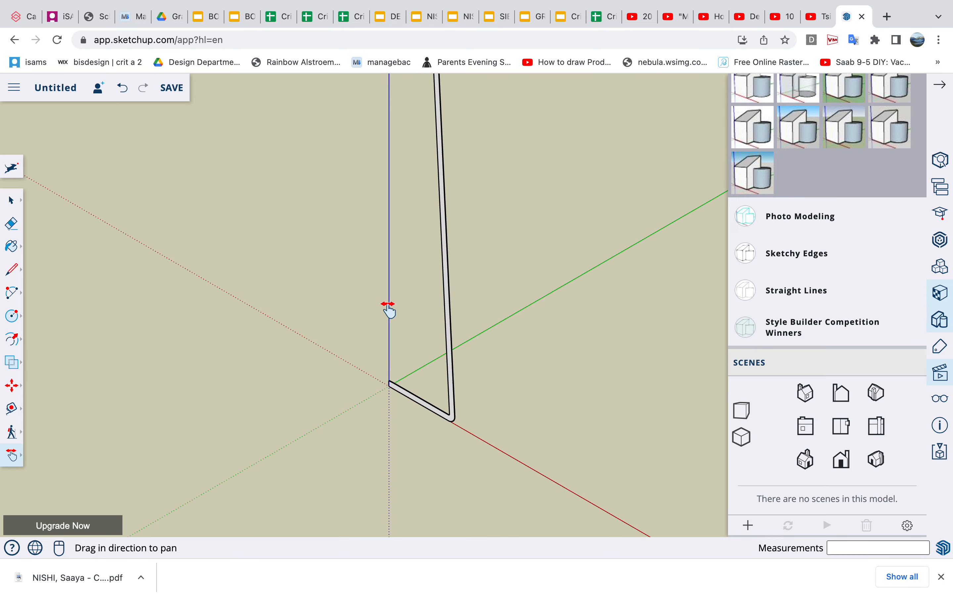
left_click_drag(403, 392, 402, 321)
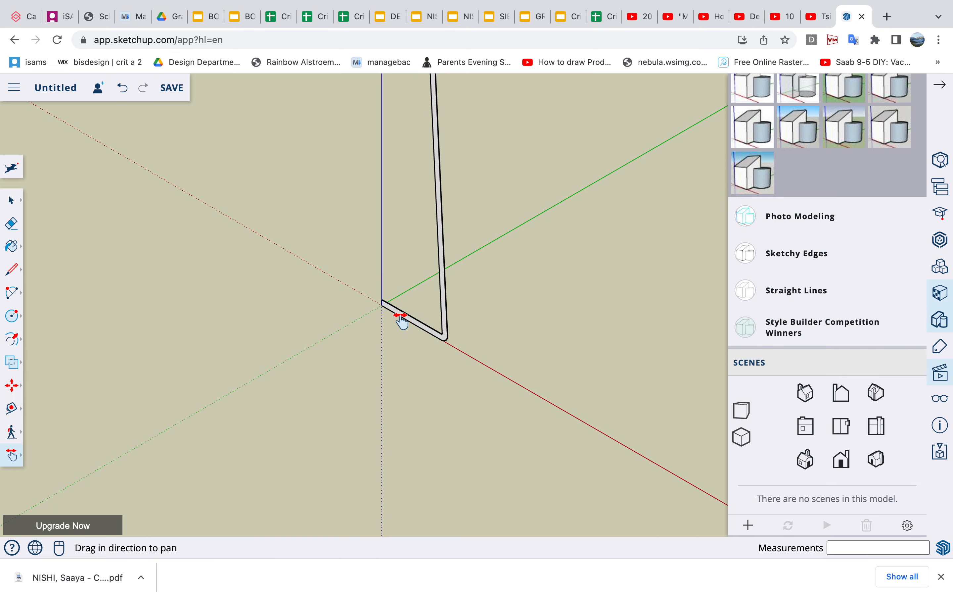
scroll(401, 321, "up", 5)
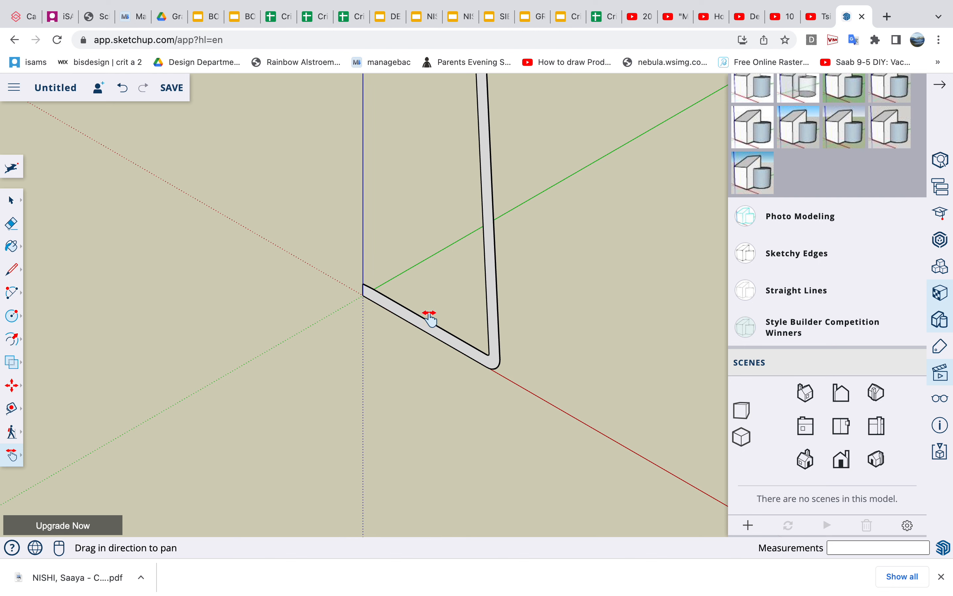
Draw a circle of about 190 mm radius on the ground plane, centred on the origin and reaching the profile's lower outer corner
left_click_drag(428, 258, 422, 317)
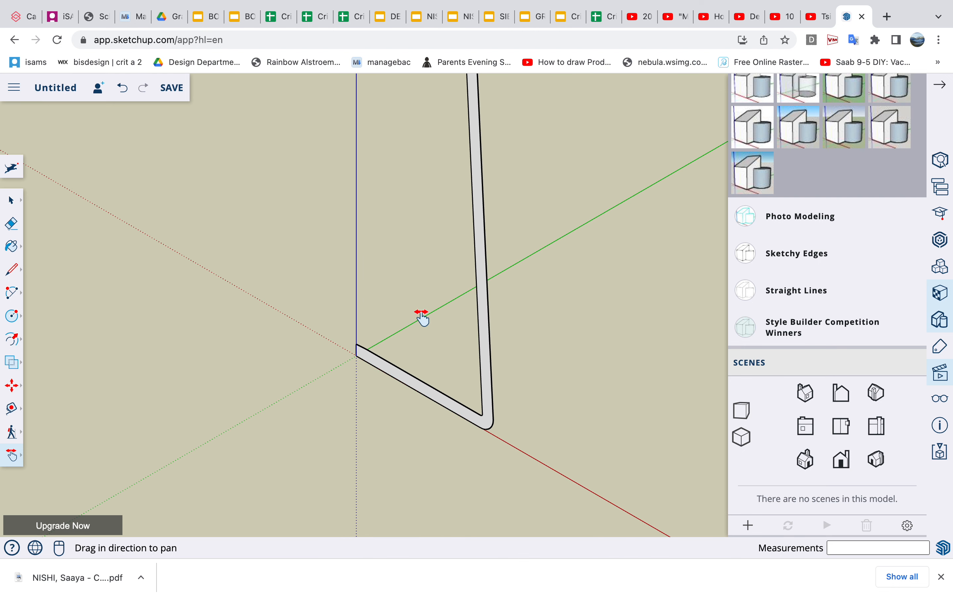
key("e")
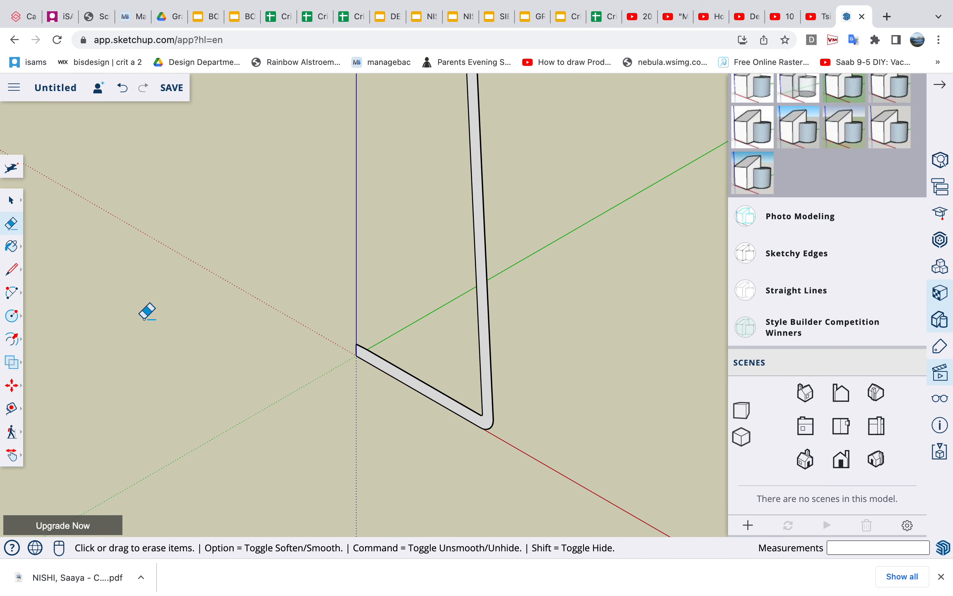
left_click(14, 316)
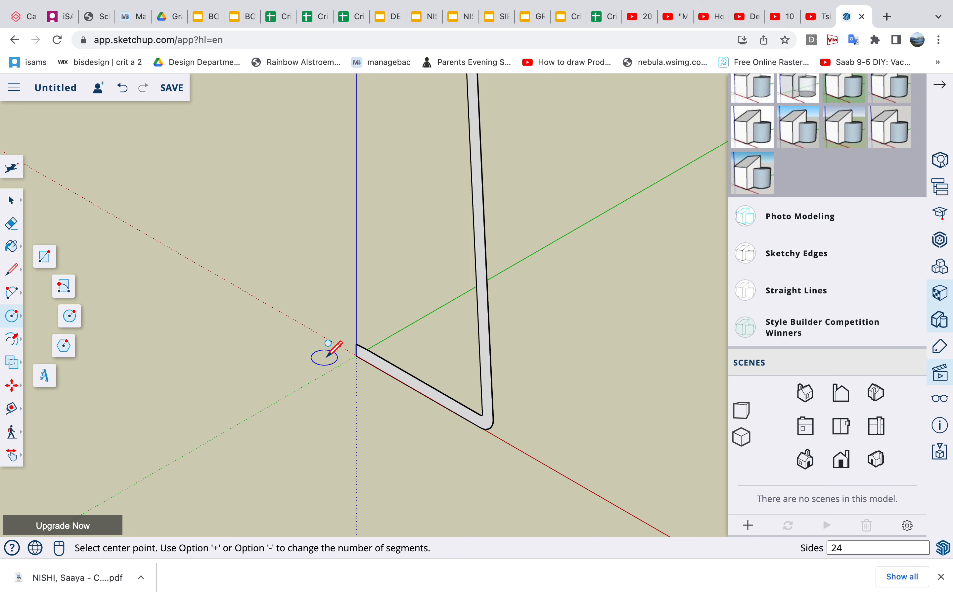
left_click(356, 354)
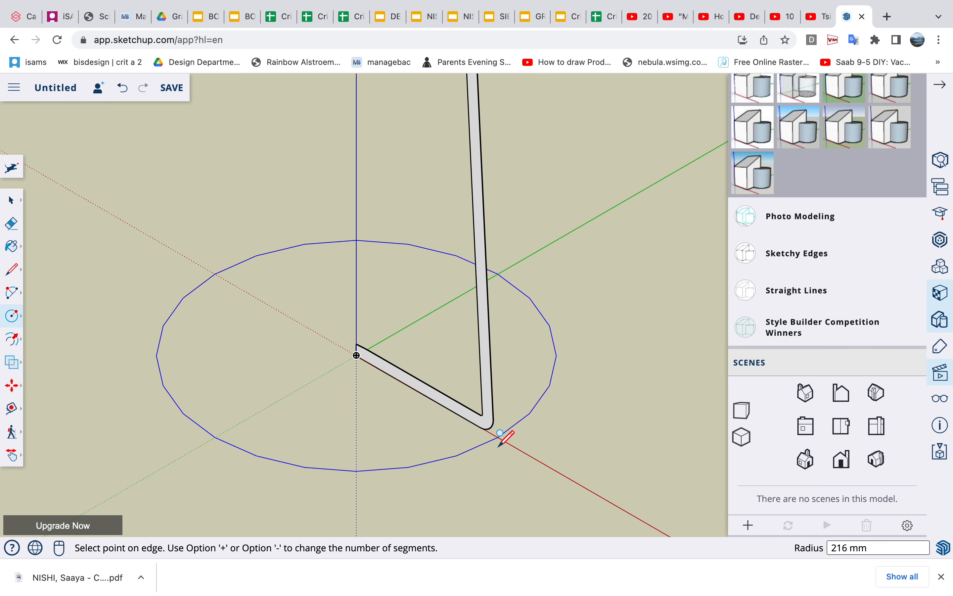
left_click(481, 424)
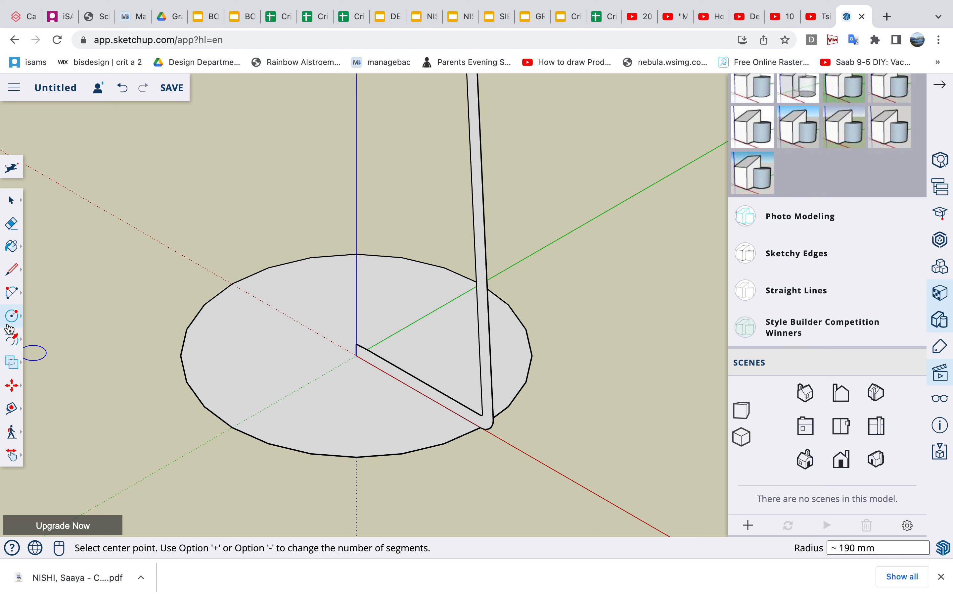
Sweep the thin-walled profile all the way around the base circle with Follow Me
left_click(12, 339)
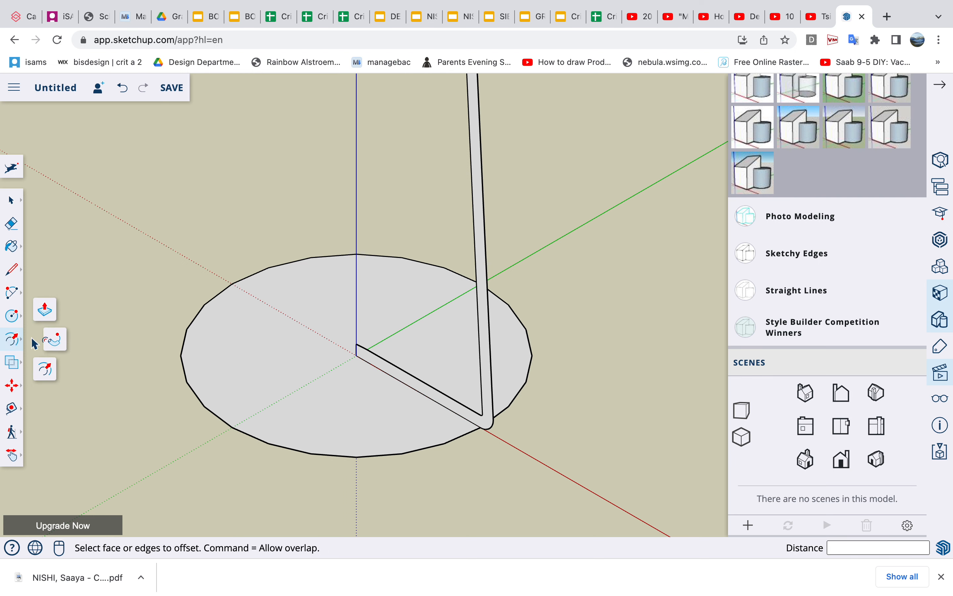
left_click(54, 339)
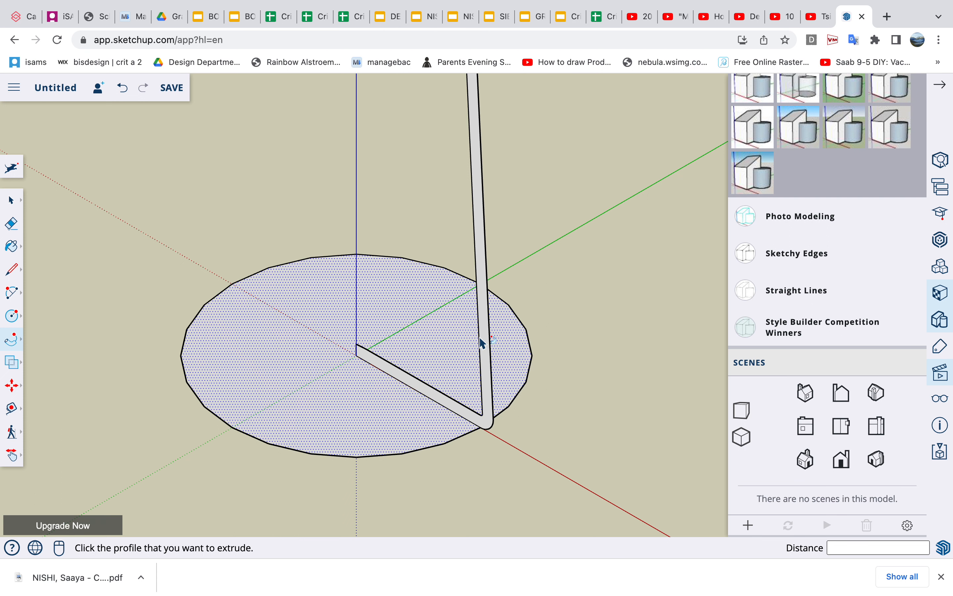
left_click(487, 327)
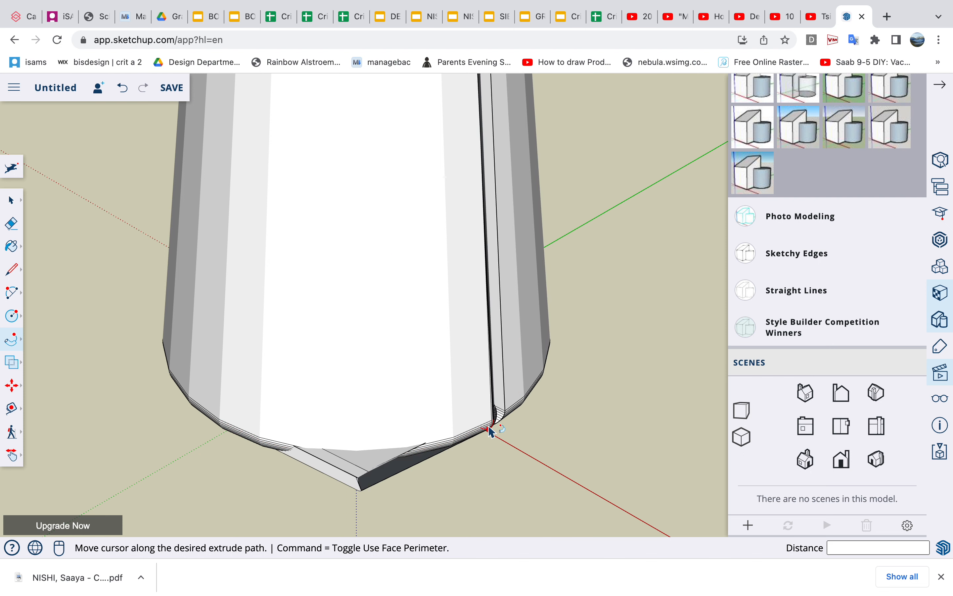
left_click(493, 400)
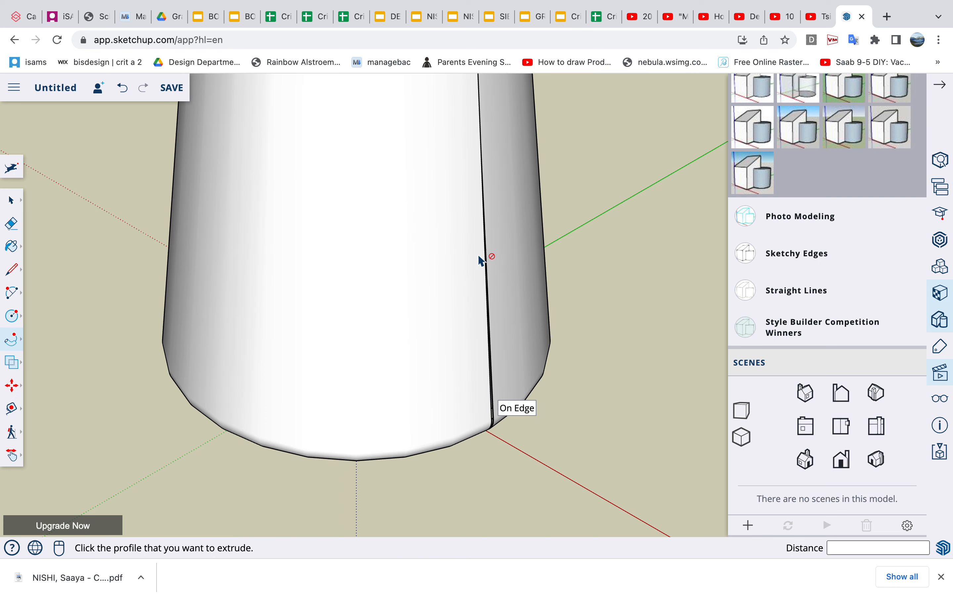
key("super+z")
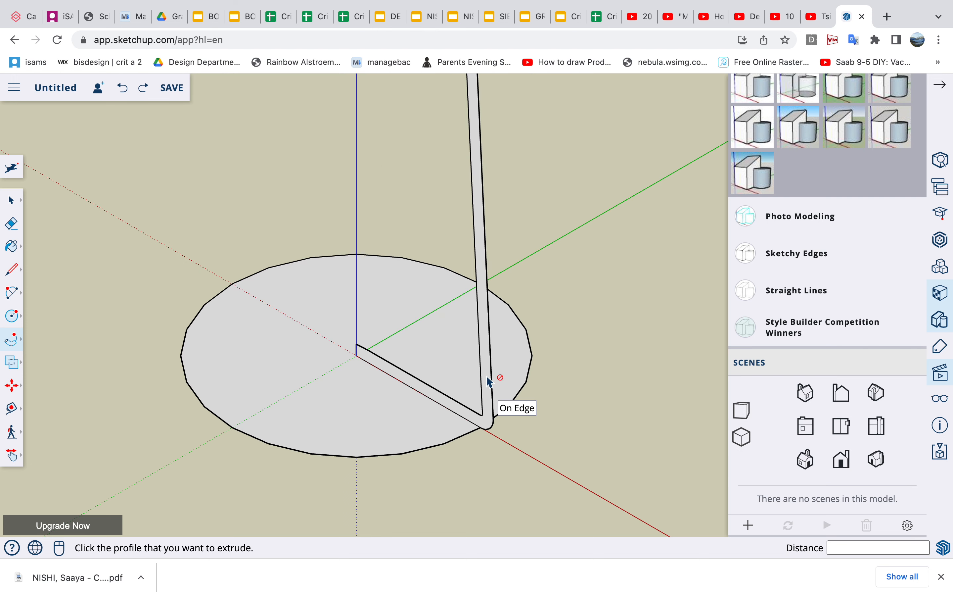
left_click(489, 398)
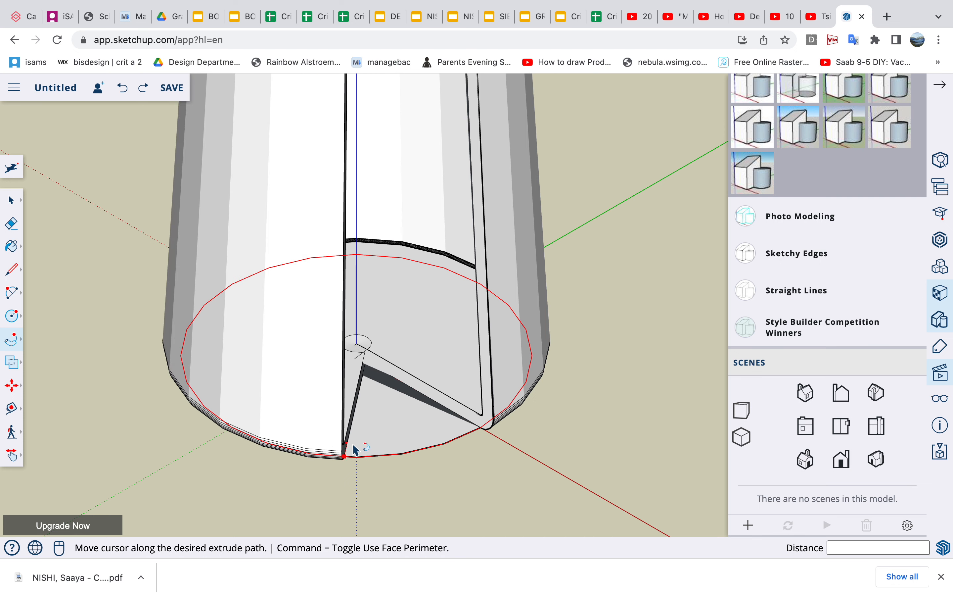
left_click(478, 439)
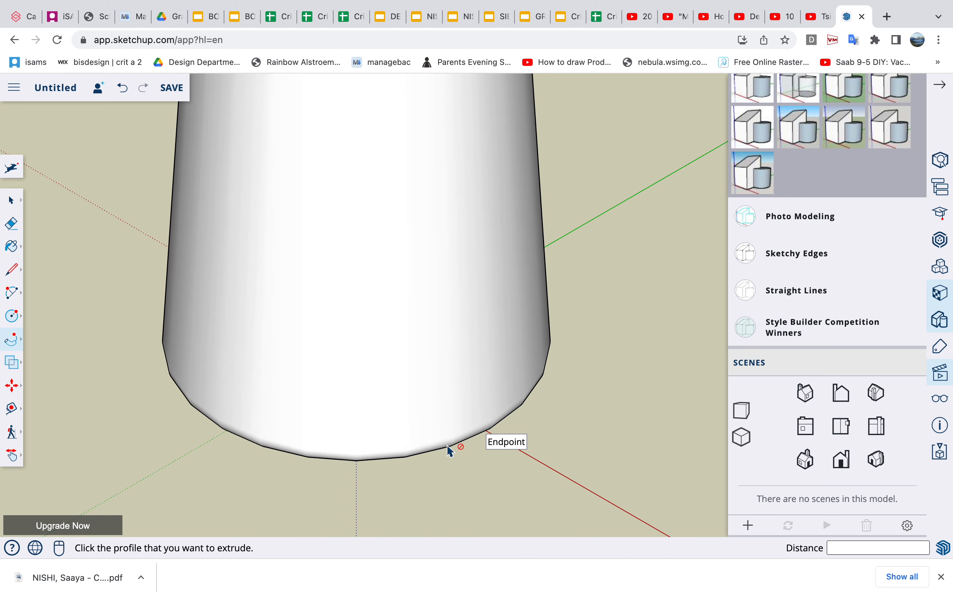
Examine the underside of the revolved body from below
left_click(11, 455)
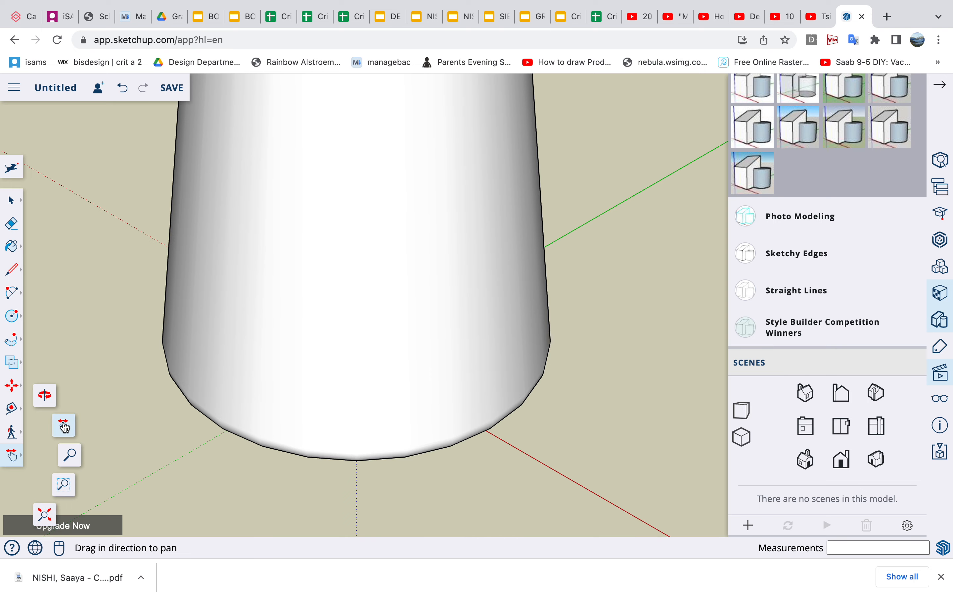
left_click(45, 395)
left_click_drag(369, 456, 383, 242)
left_click_drag(367, 453, 375, 37)
left_click_drag(352, 353, 376, 149)
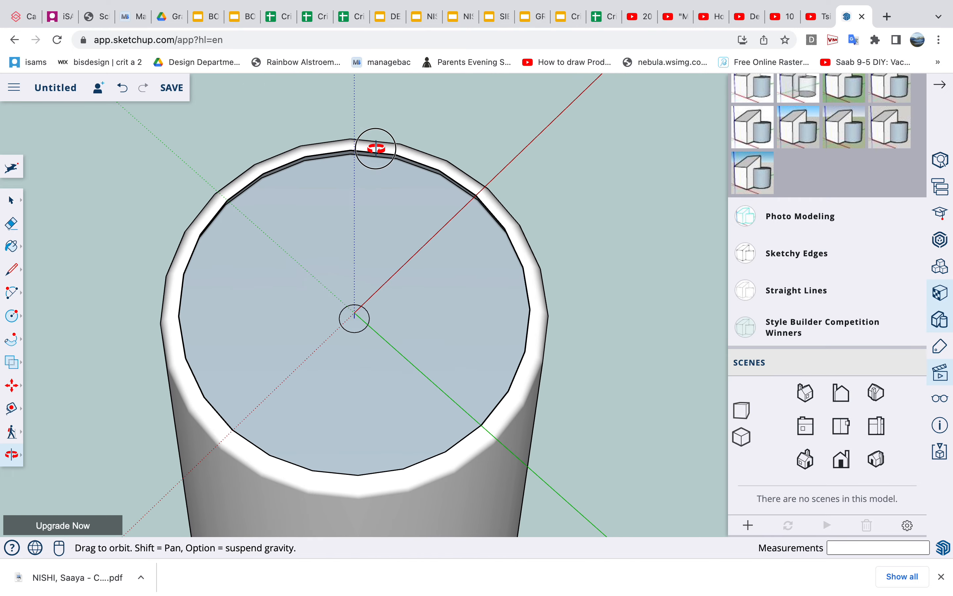
left_click_drag(341, 271, 252, 118)
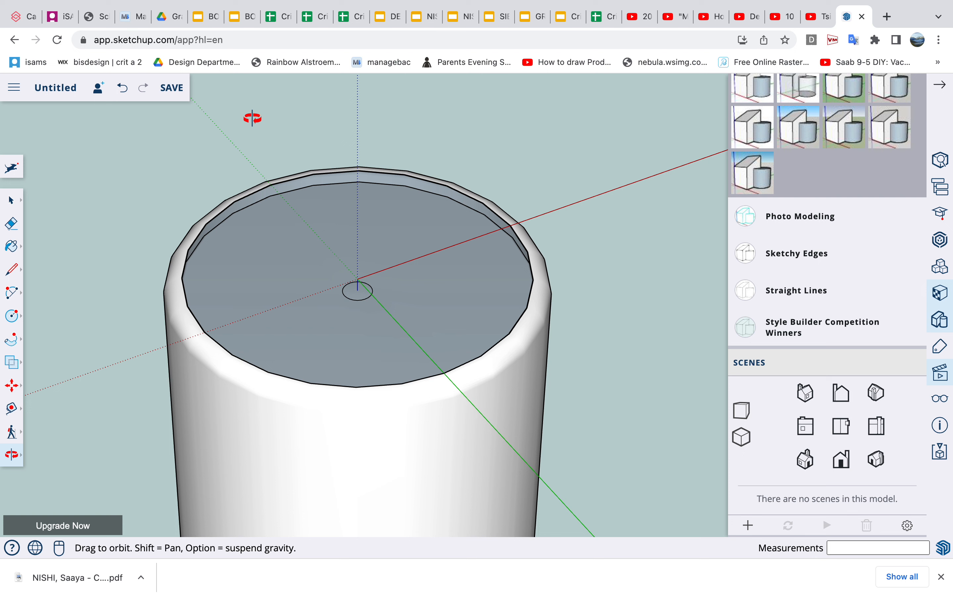
Try to cap the underside with a circle of about 190 mm radius centred on the origin, adjusting its face with Push/Pull
key("c")
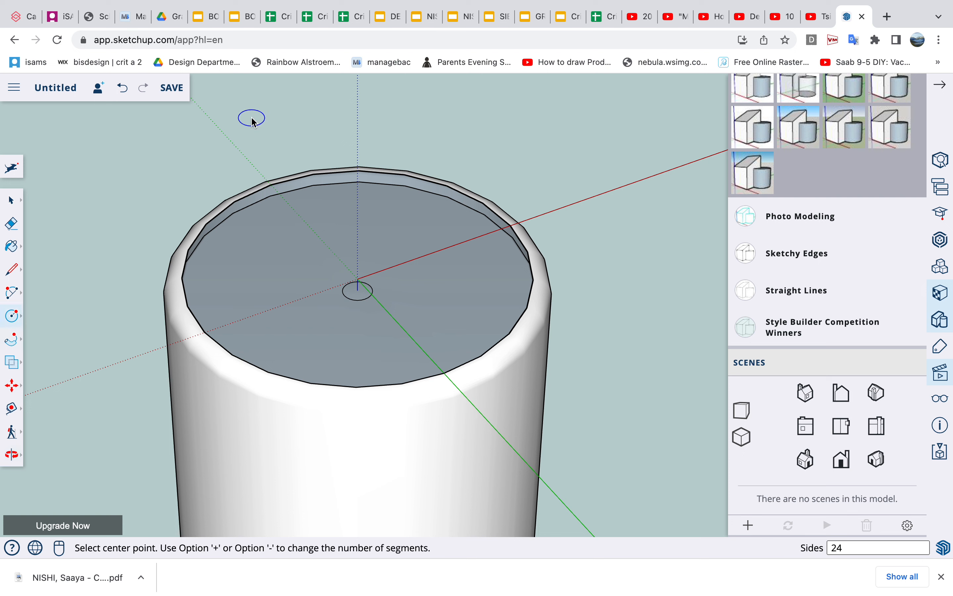
left_click(358, 279)
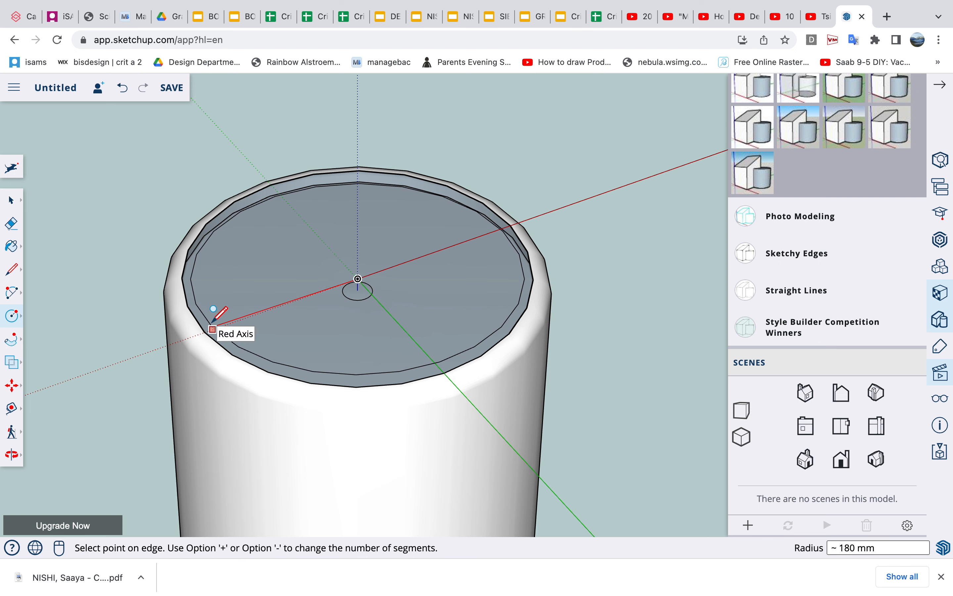
left_click(188, 305)
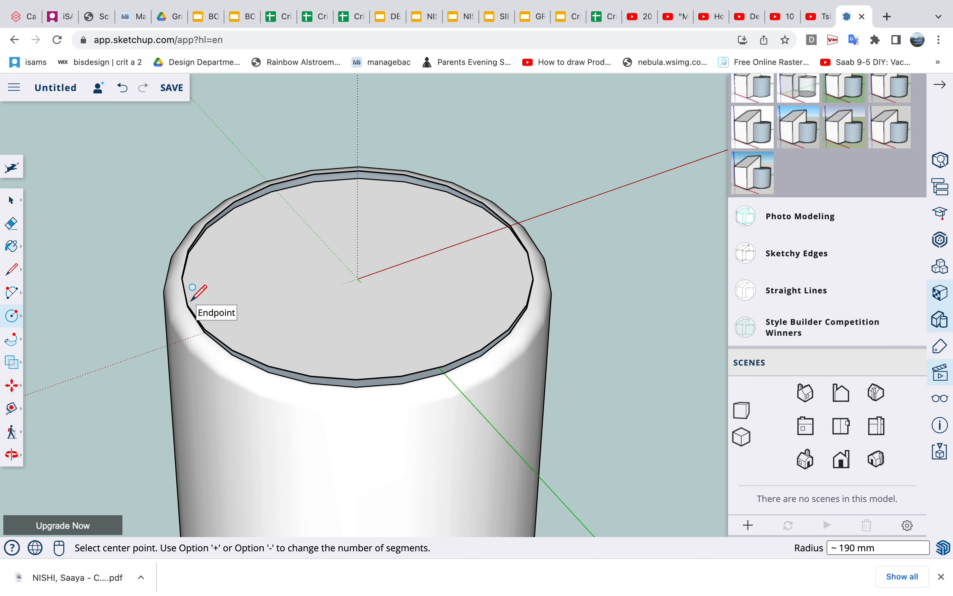
key("p")
left_click(286, 294)
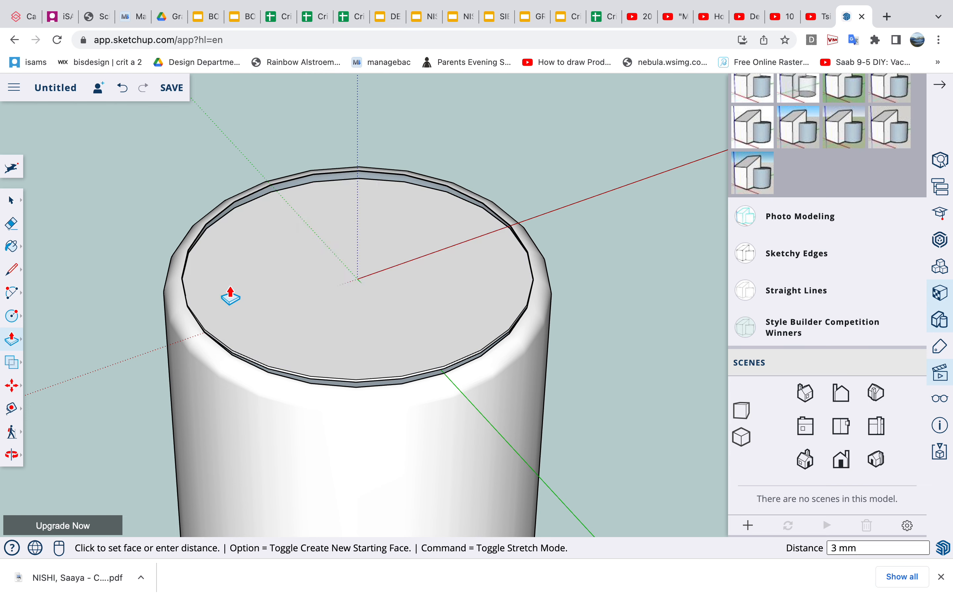
left_click(301, 387)
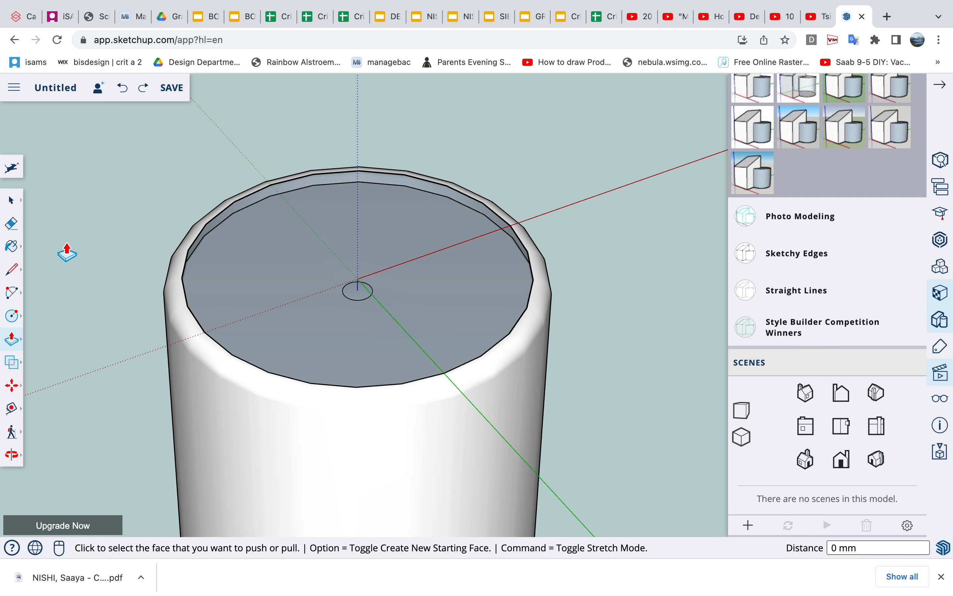
Close the body's open underside with a circle of about 190 mm radius, centred on the origin and reaching the inner rim
left_click(16, 315)
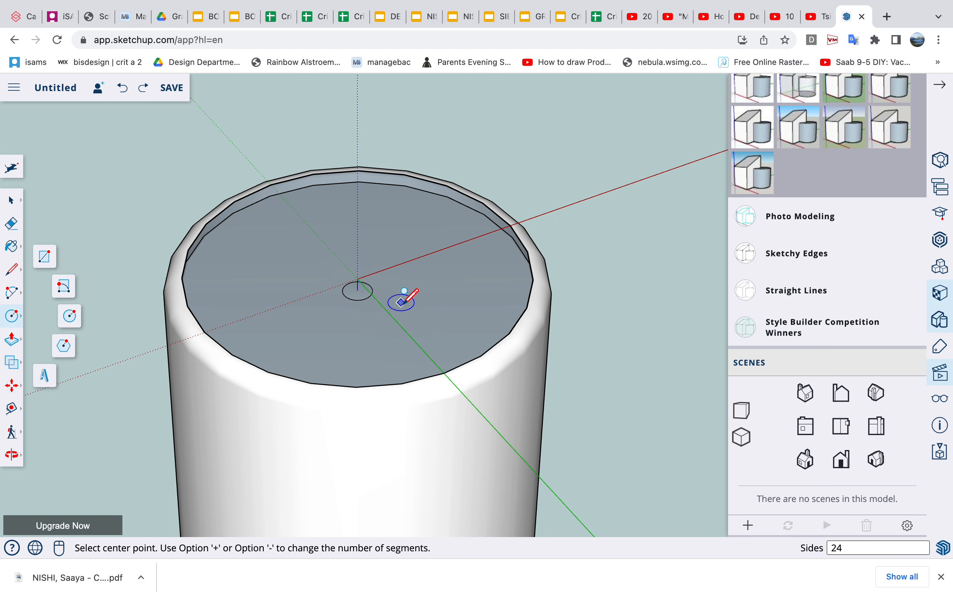
left_click(358, 279)
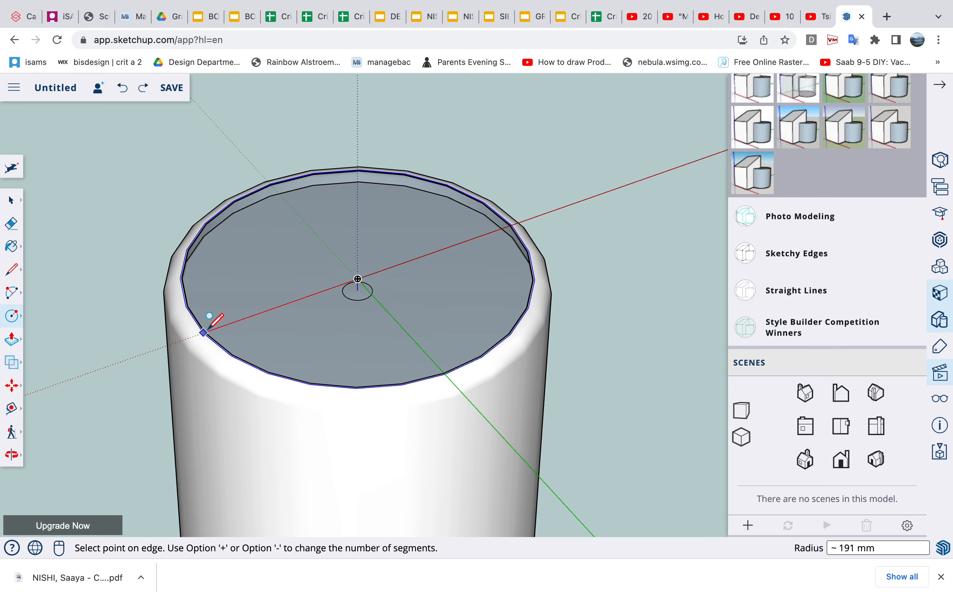
scroll(203, 333, "up", 3)
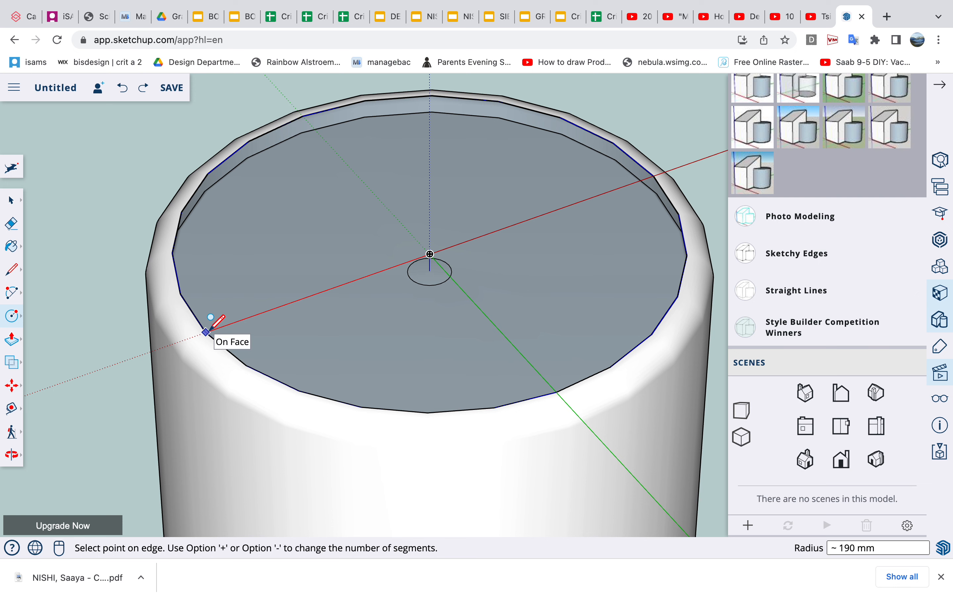
left_click(206, 331)
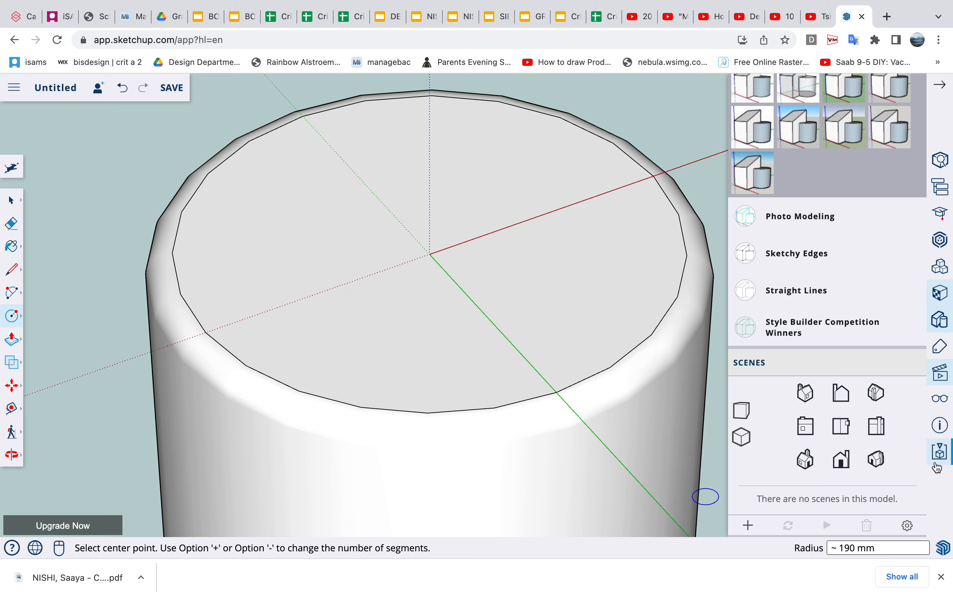
Switch to an isometric view and examine the full height of the tapered body, from its base to the notched top
left_click(876, 459)
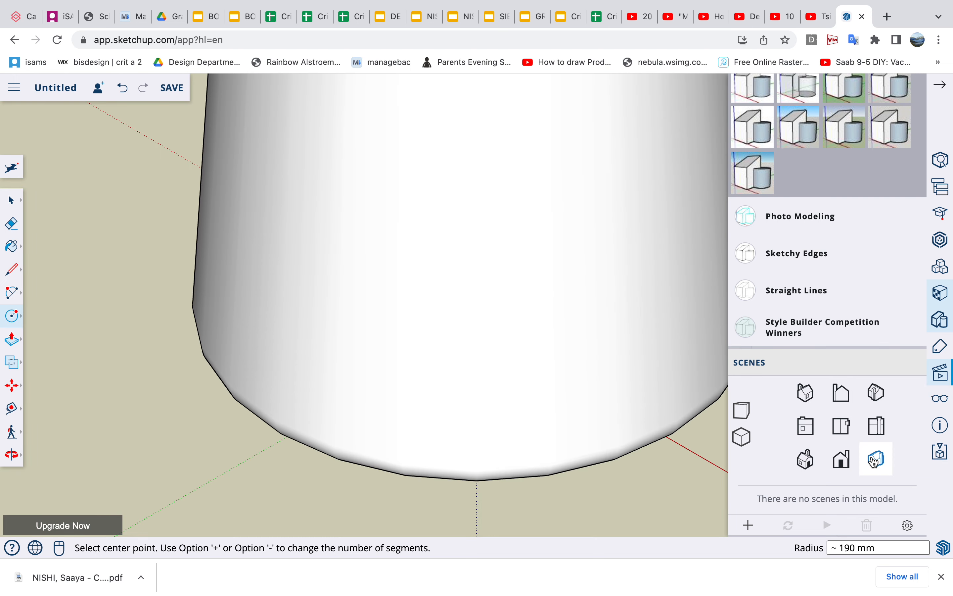
scroll(527, 353, "down", 4)
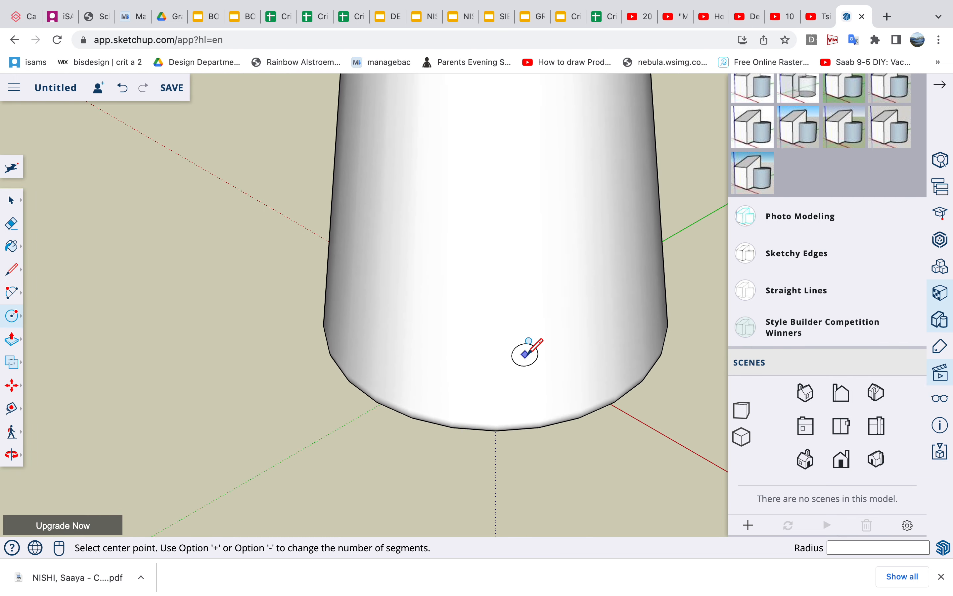
scroll(527, 353, "down", 3)
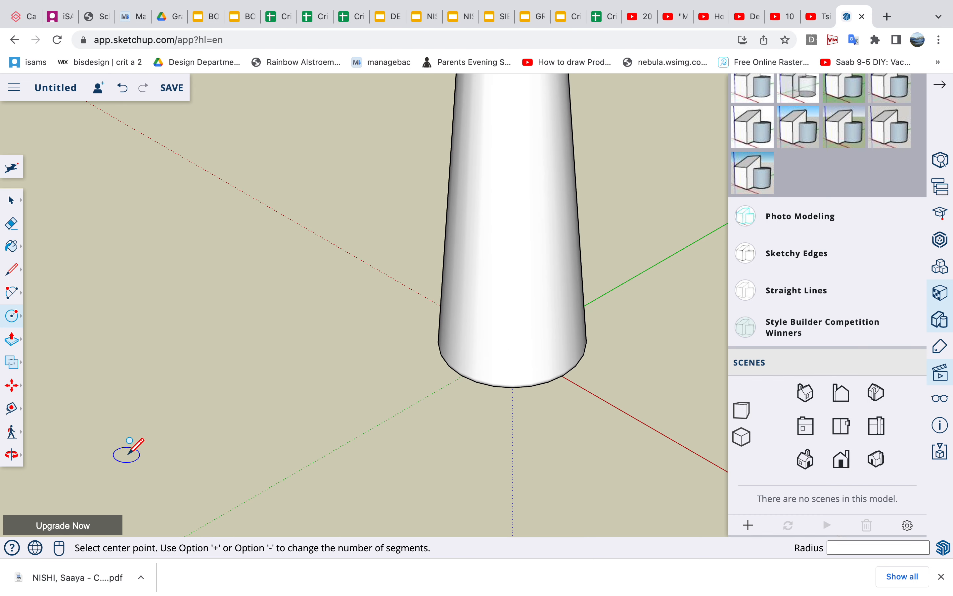
left_click(12, 454)
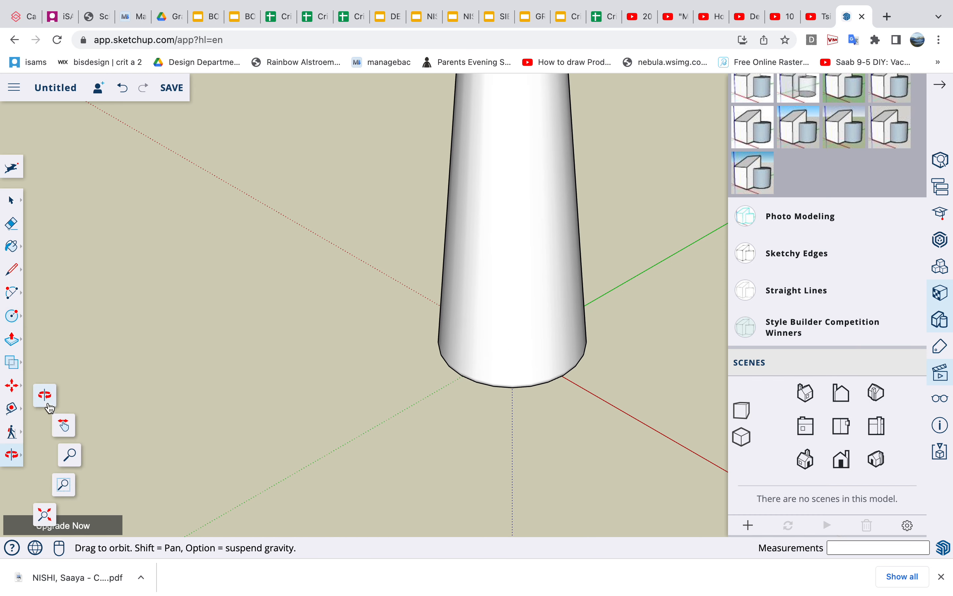
left_click(64, 426)
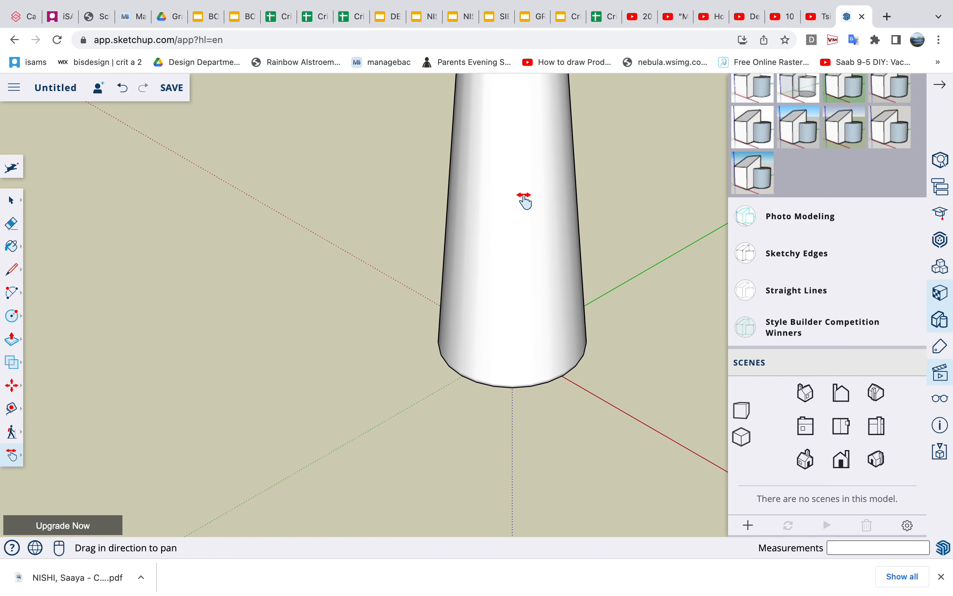
left_click_drag(525, 200, 416, 347)
scroll(416, 347, "down", 3)
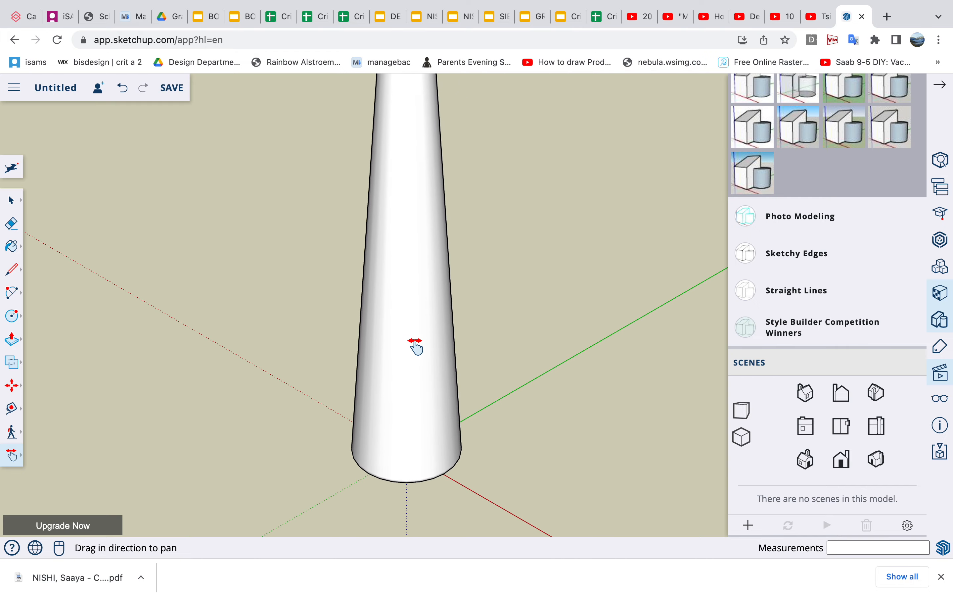
left_click_drag(514, 235, 510, 275)
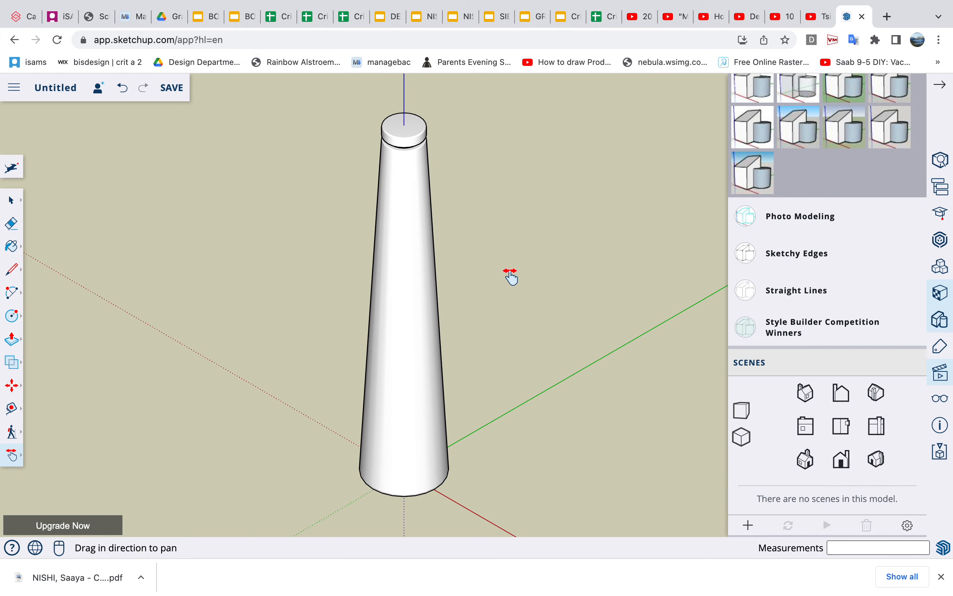
scroll(511, 275, "up", 2)
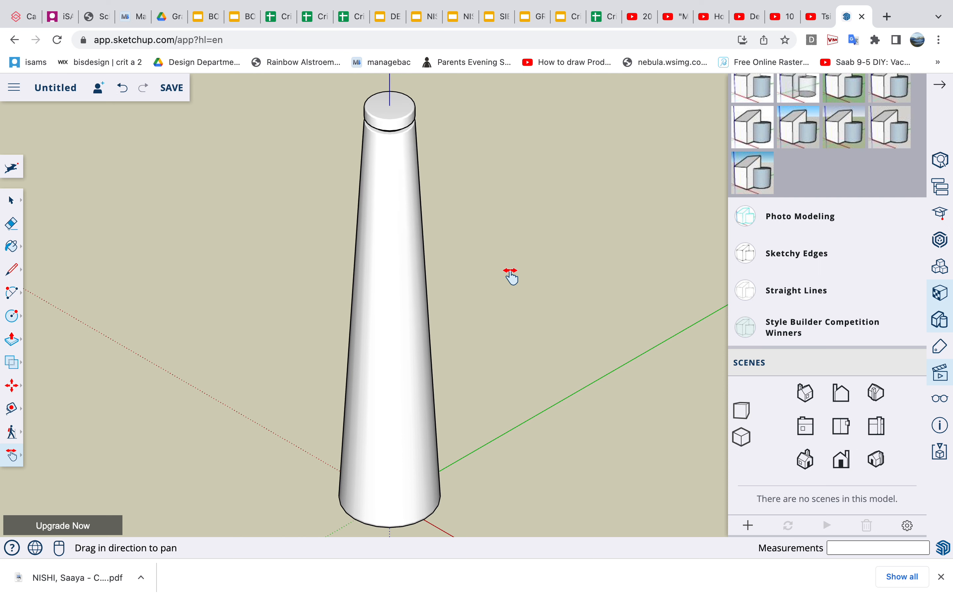
key("c")
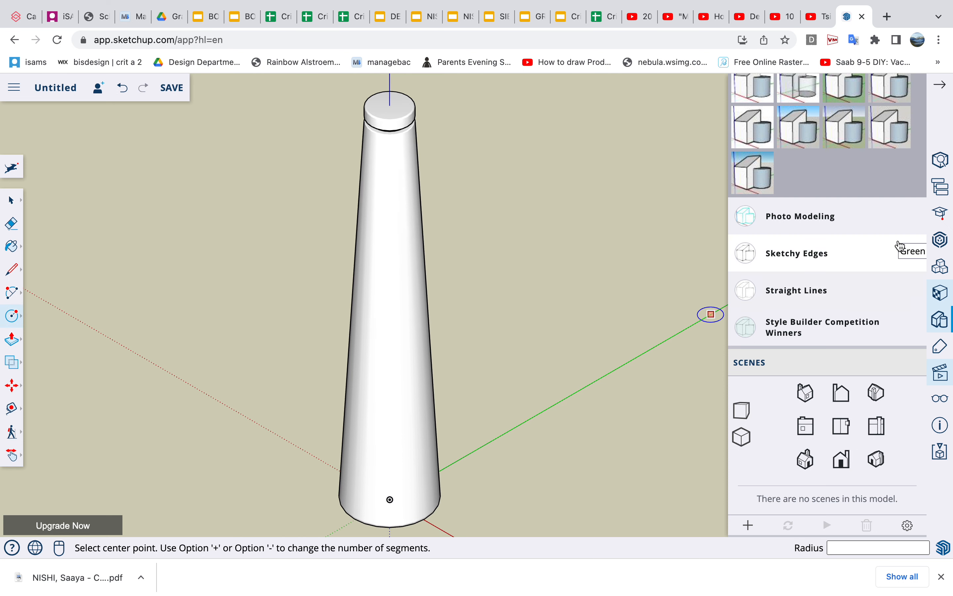
Paint the outer wall of the tapered body with a light salmon colour from the Colors material collection
left_click(941, 270)
left_click(943, 296)
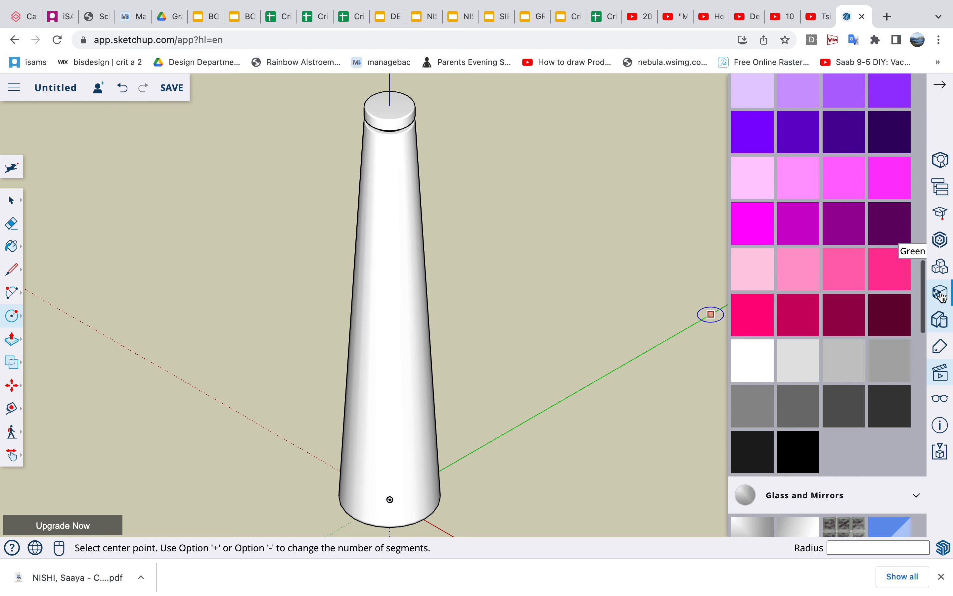
scroll(864, 199, "up", 13)
left_click(776, 184)
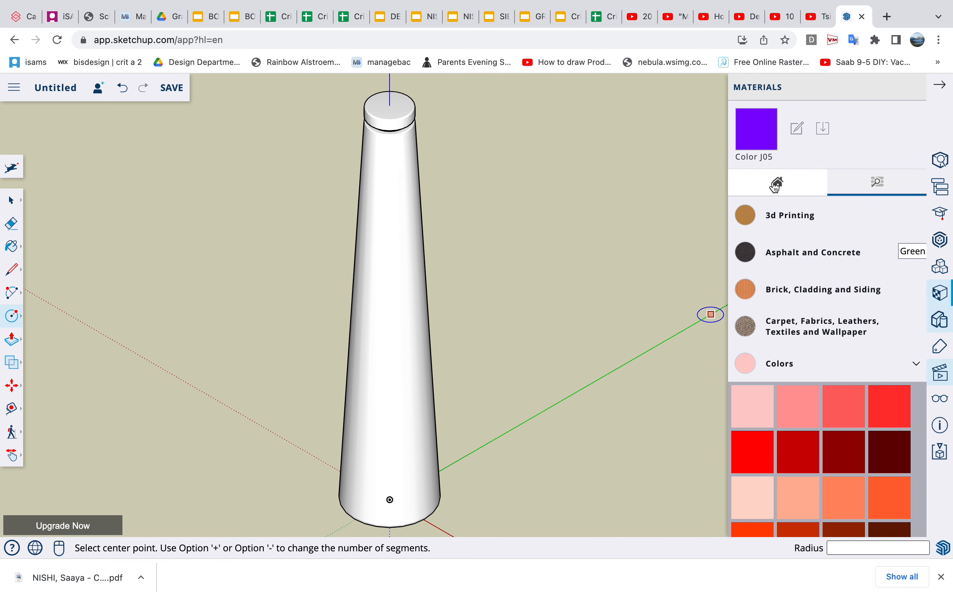
left_click(879, 183)
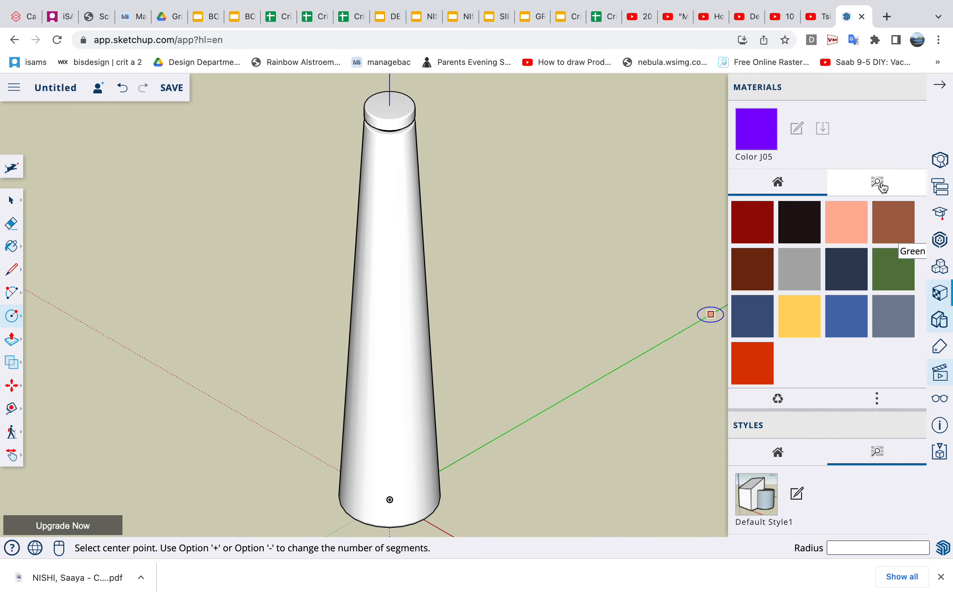
scroll(798, 471, "down", 5)
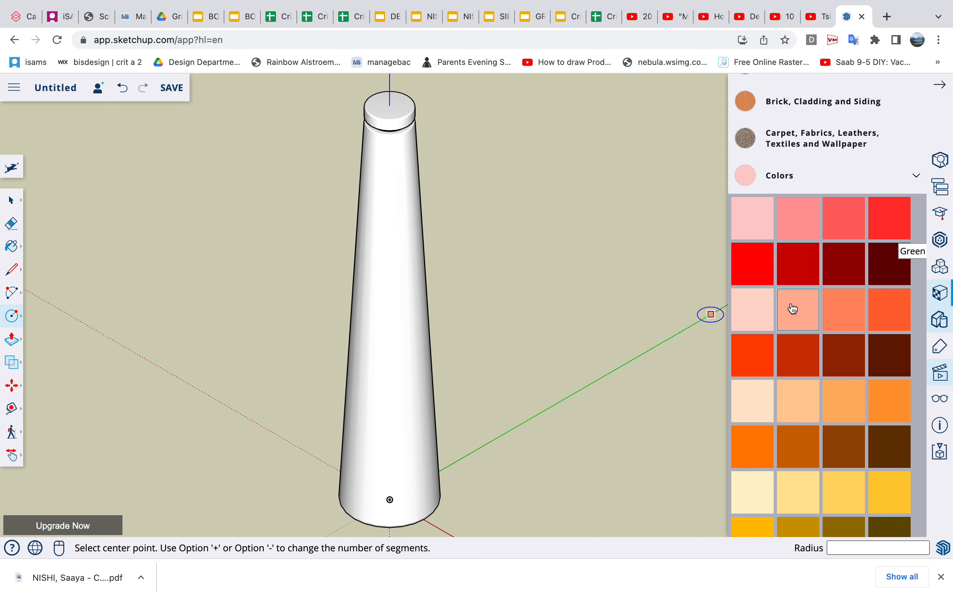
left_click(793, 309)
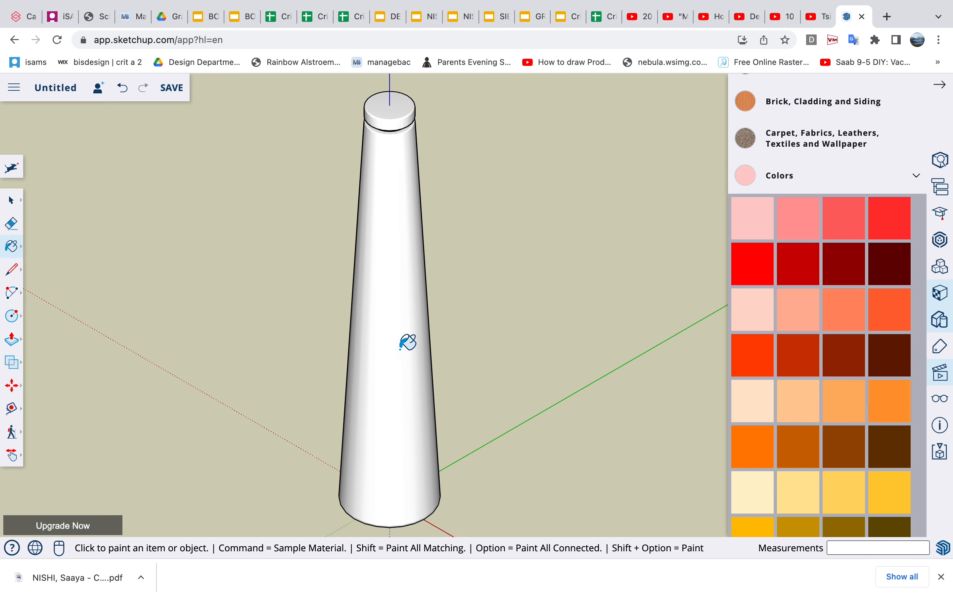
left_click(390, 346)
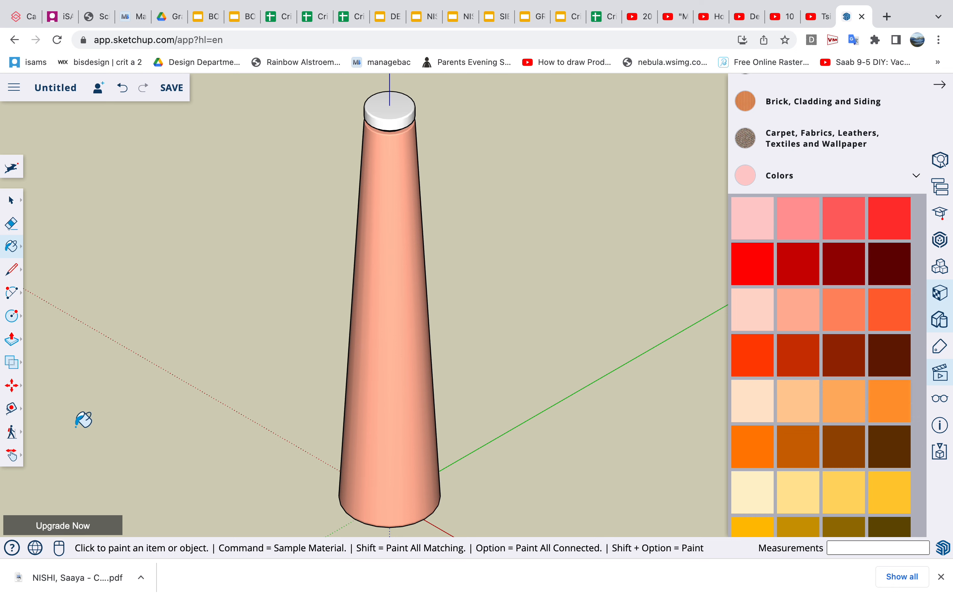
Paint the top and side of the cap above the notch dark red
scroll(402, 294, "up", 5)
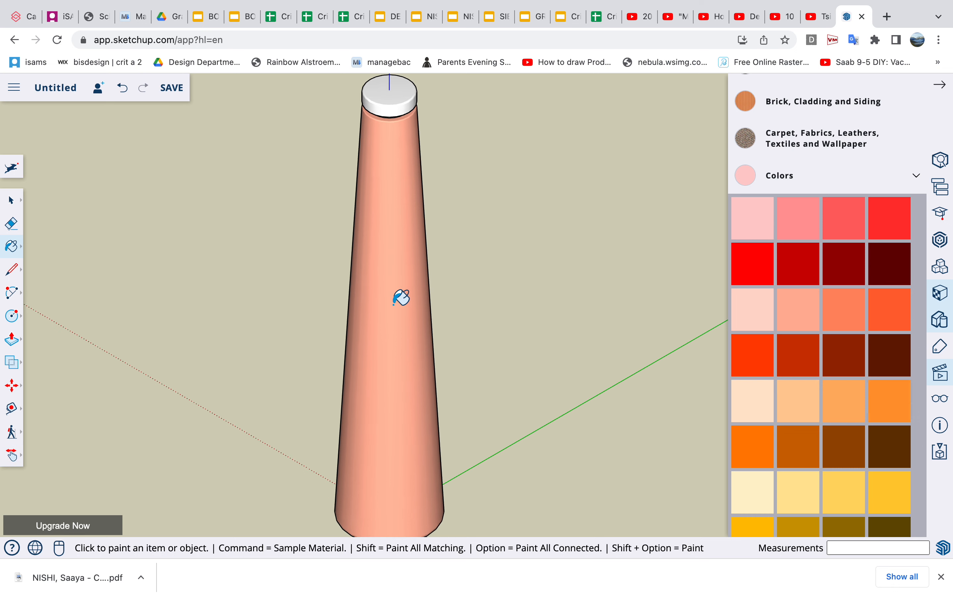
scroll(402, 293, "up", 1)
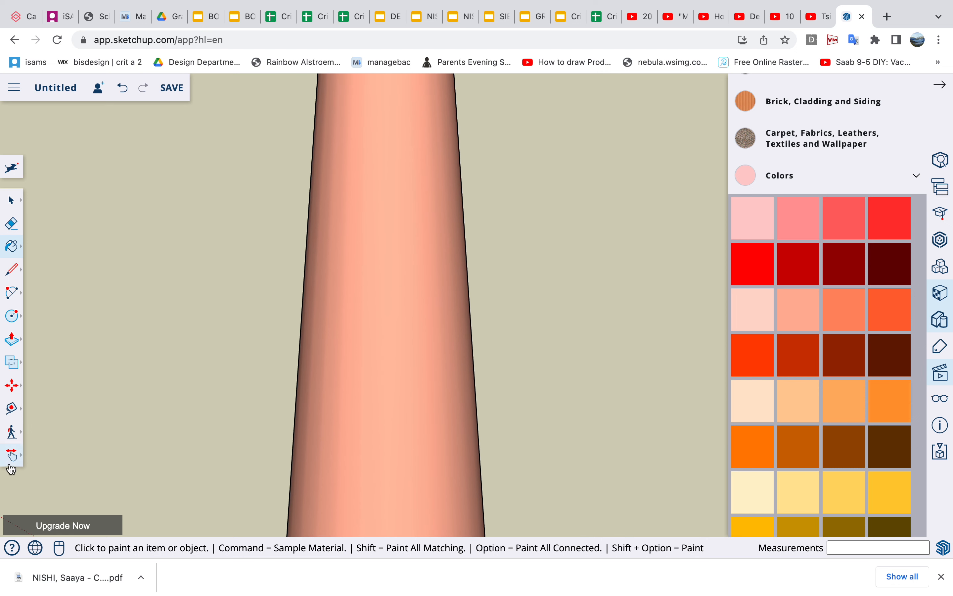
left_click(12, 454)
left_click_drag(382, 207, 389, 460)
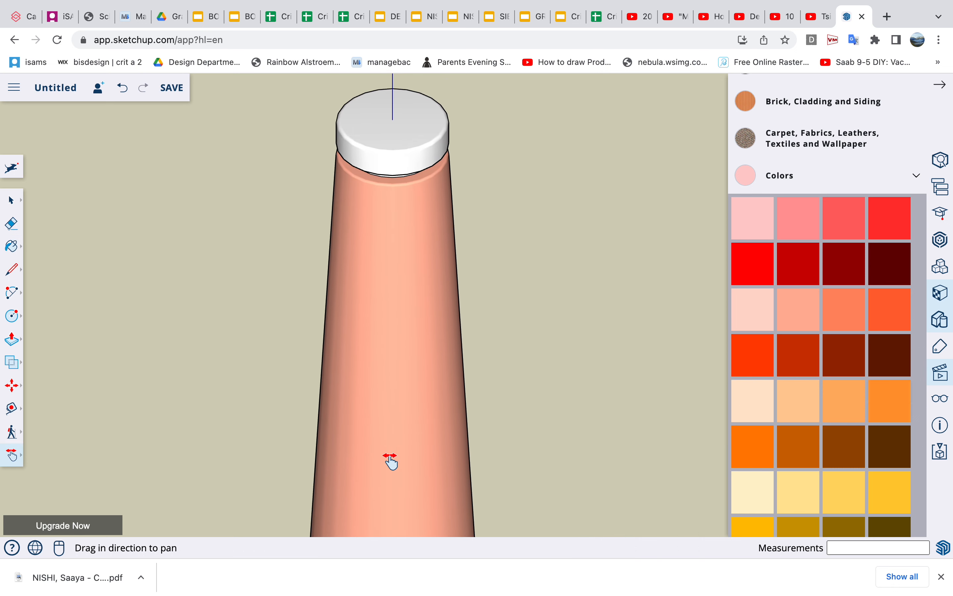
left_click_drag(442, 262, 452, 410)
scroll(451, 410, "up", 6)
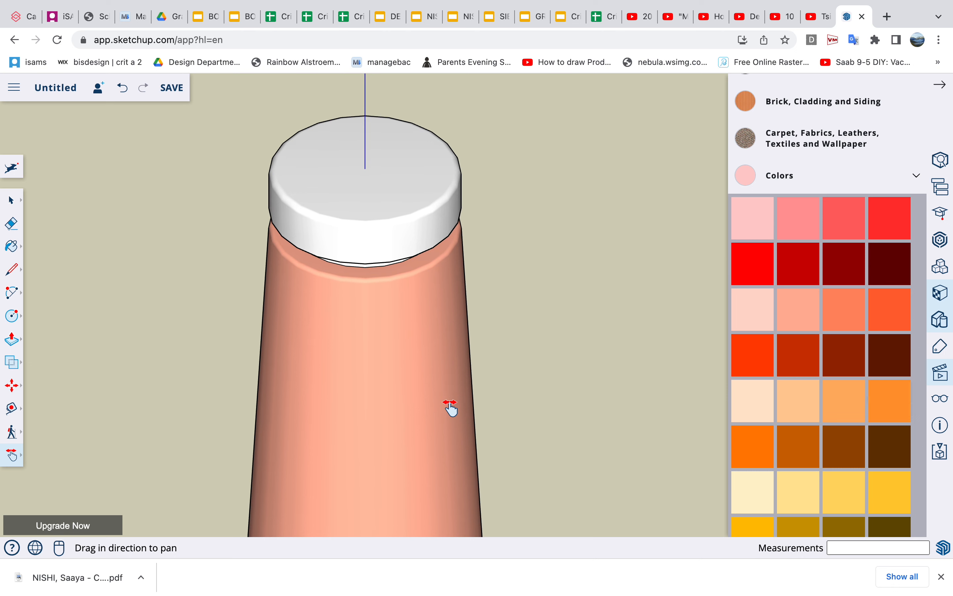
key("b")
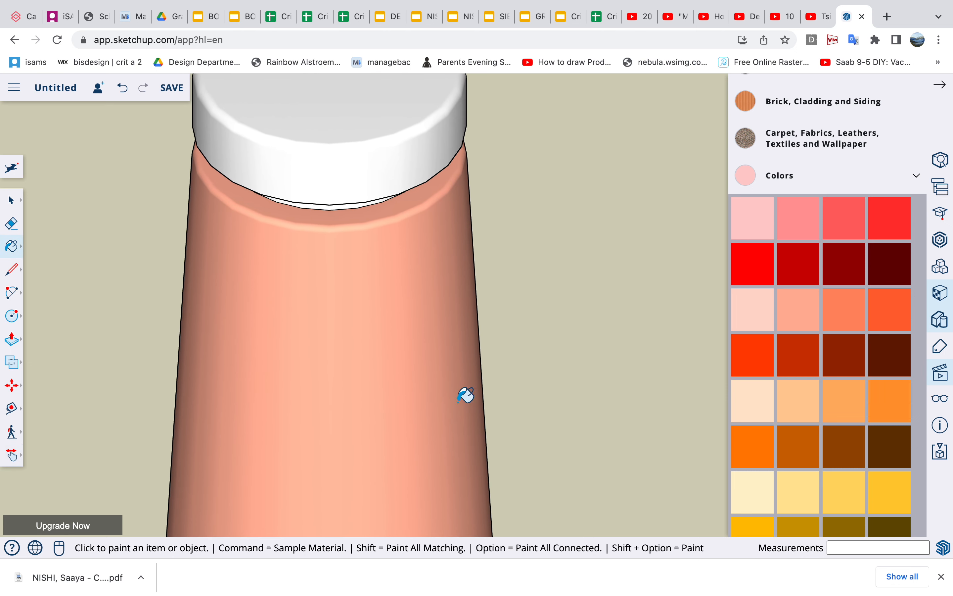
left_click(763, 371)
left_click(361, 100)
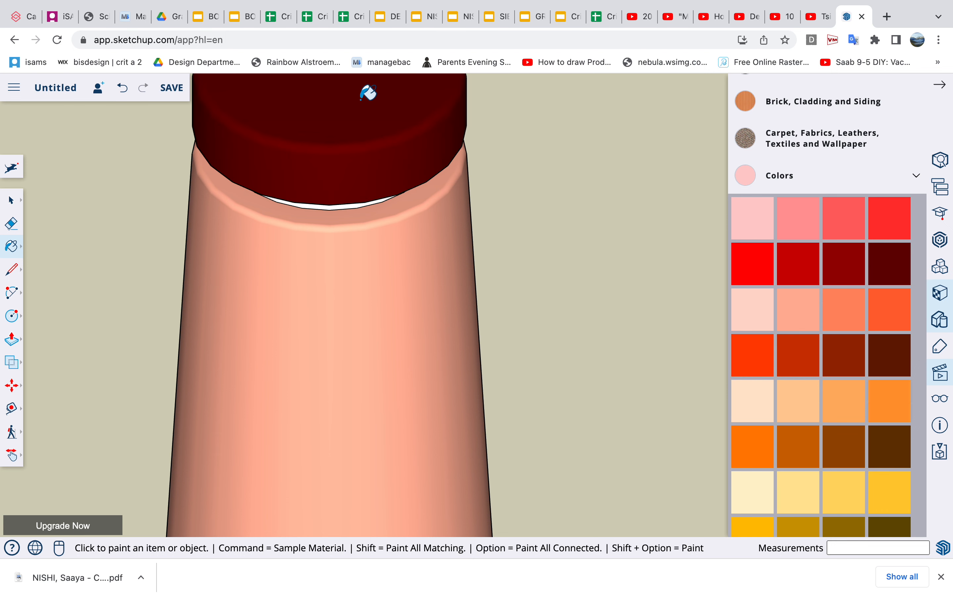
Paint the underside of the cap, seen from below, in the same dark red
left_click(11, 455)
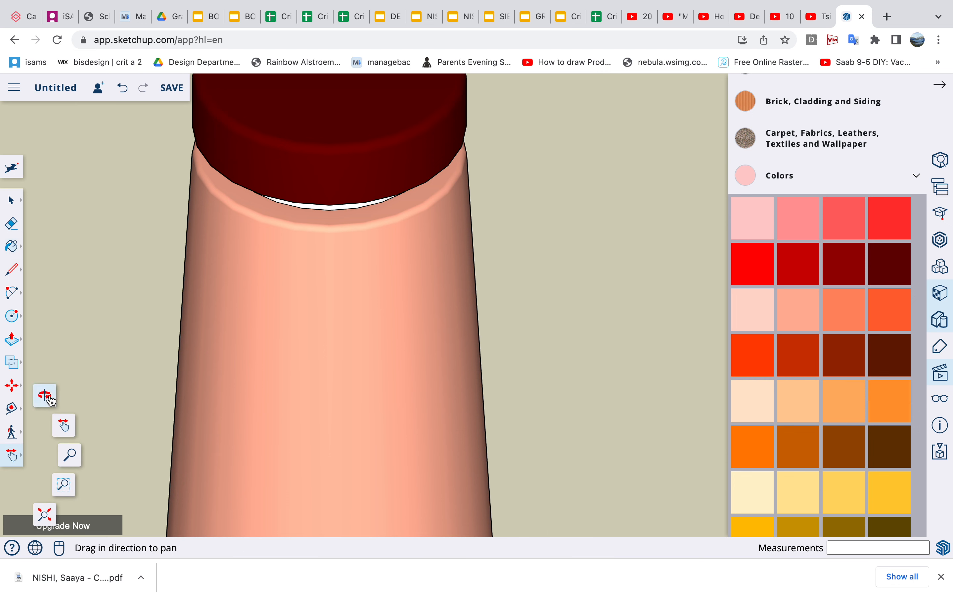
left_click(51, 398)
left_click_drag(349, 308, 354, 234)
left_click_drag(351, 273, 370, 207)
key("b")
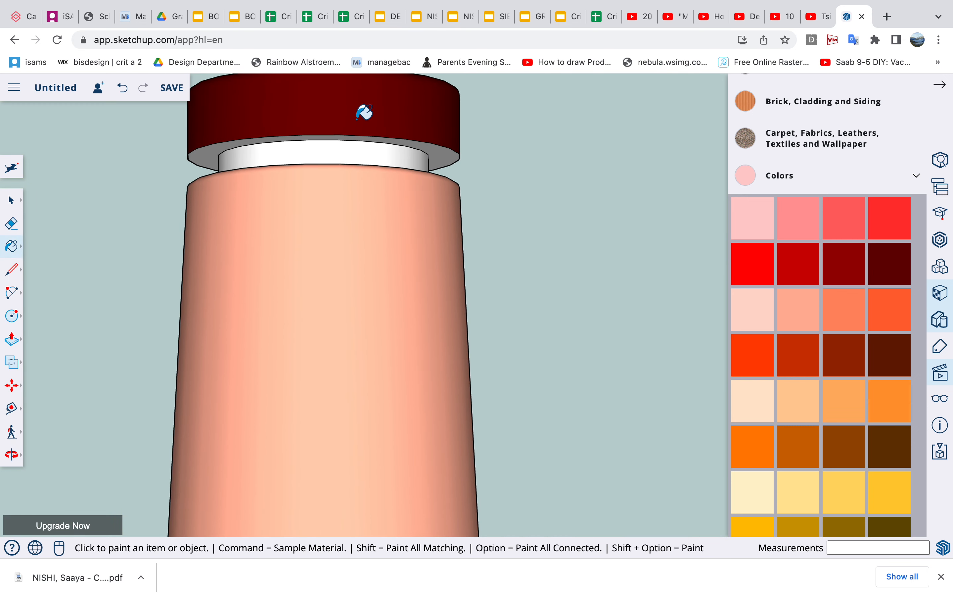
left_click(442, 158)
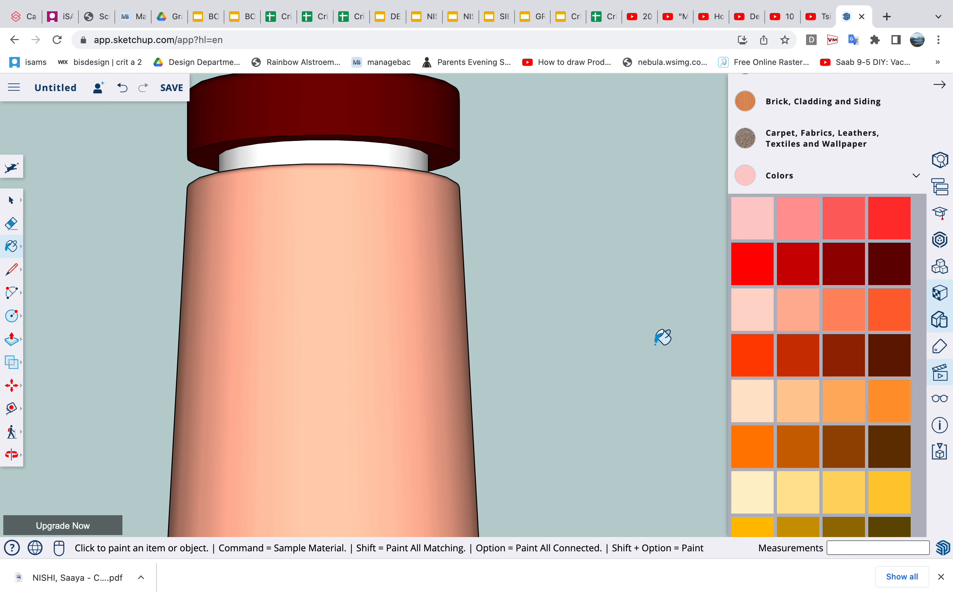
Paint the recessed neck between the cap and the body with a burnt orange from the Colors collection
left_click(745, 414)
left_click(798, 454)
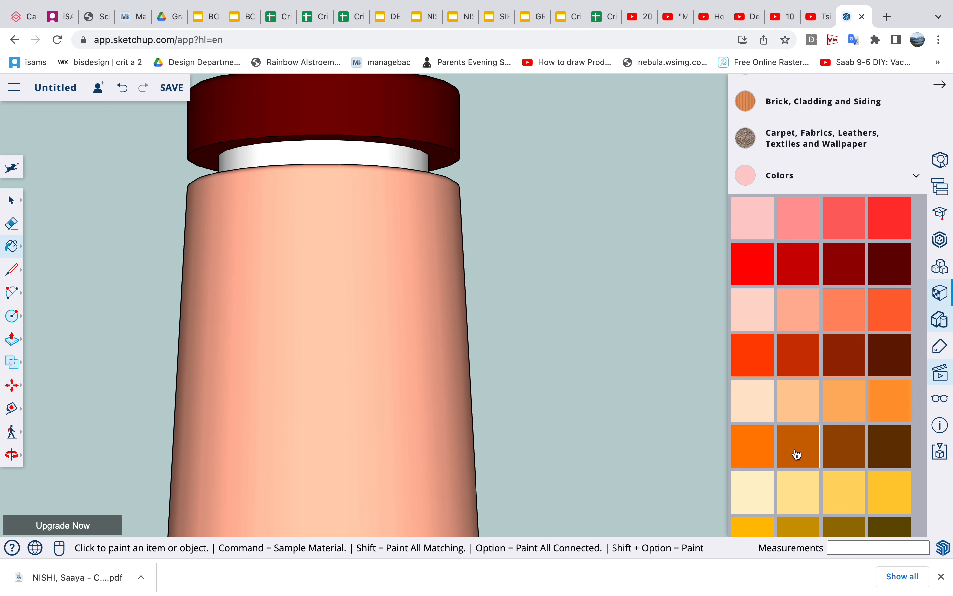
left_click(368, 152)
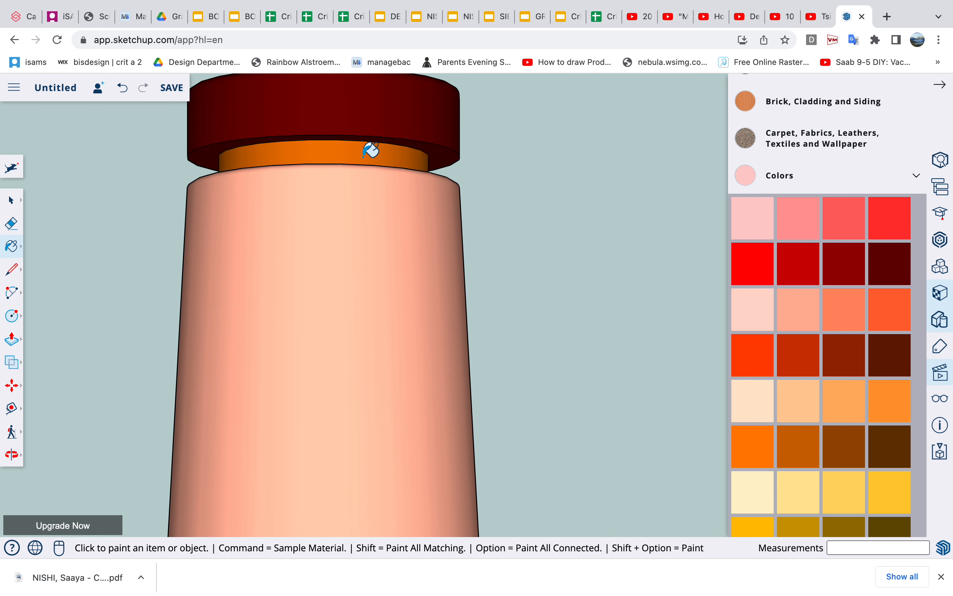
Examine the painted cap, neck and body from above, comparing perspective with parallel projection and ending in parallel projection
left_click(12, 454)
left_click_drag(324, 287, 291, 392)
scroll(291, 392, "down", 3)
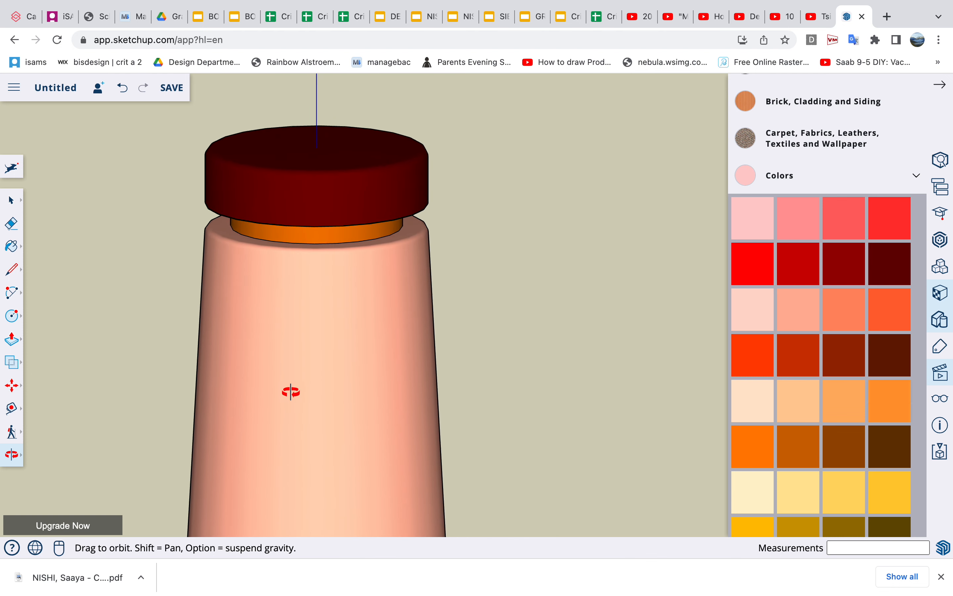
scroll(290, 391, "down", 2)
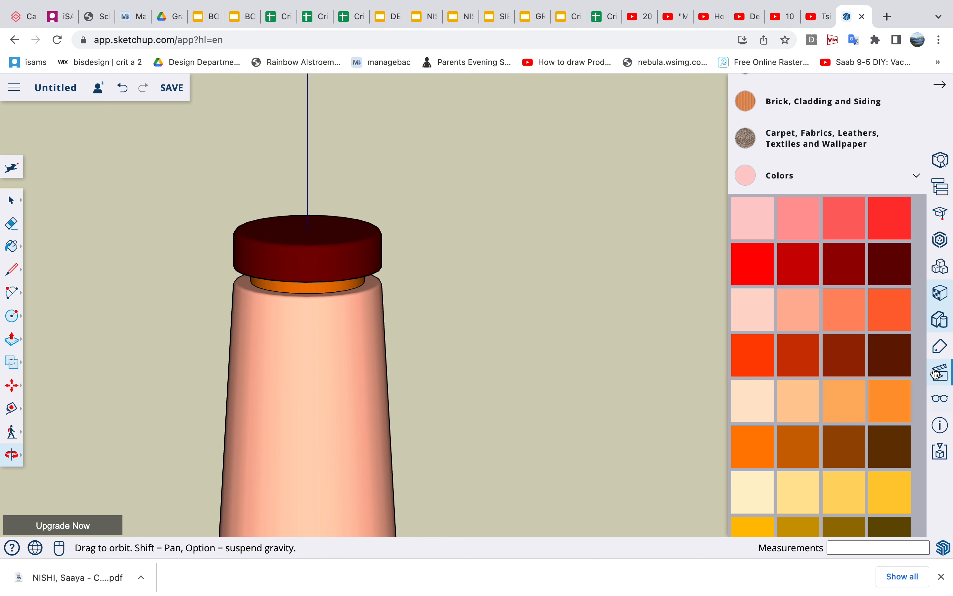
left_click(942, 377)
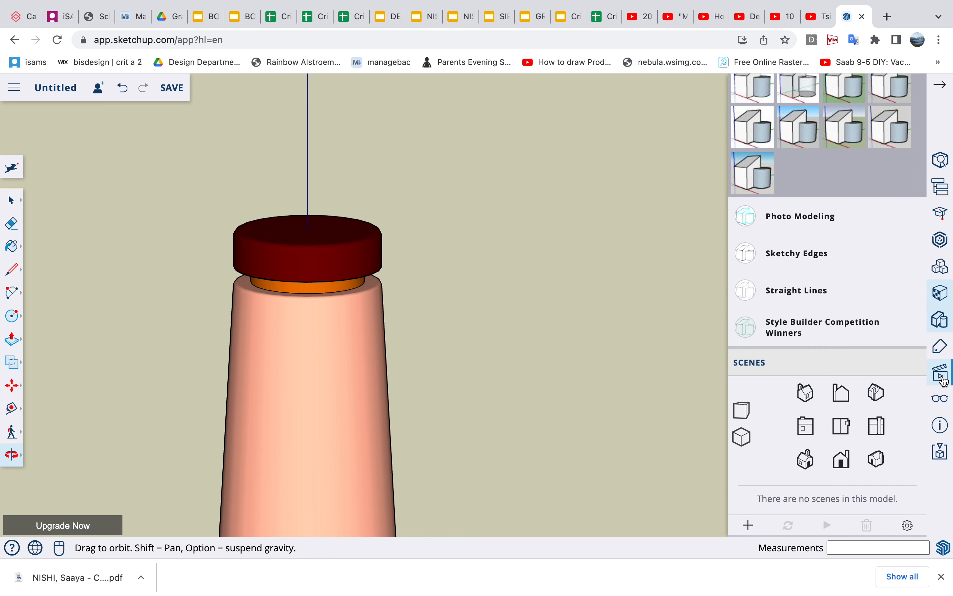
left_click(742, 412)
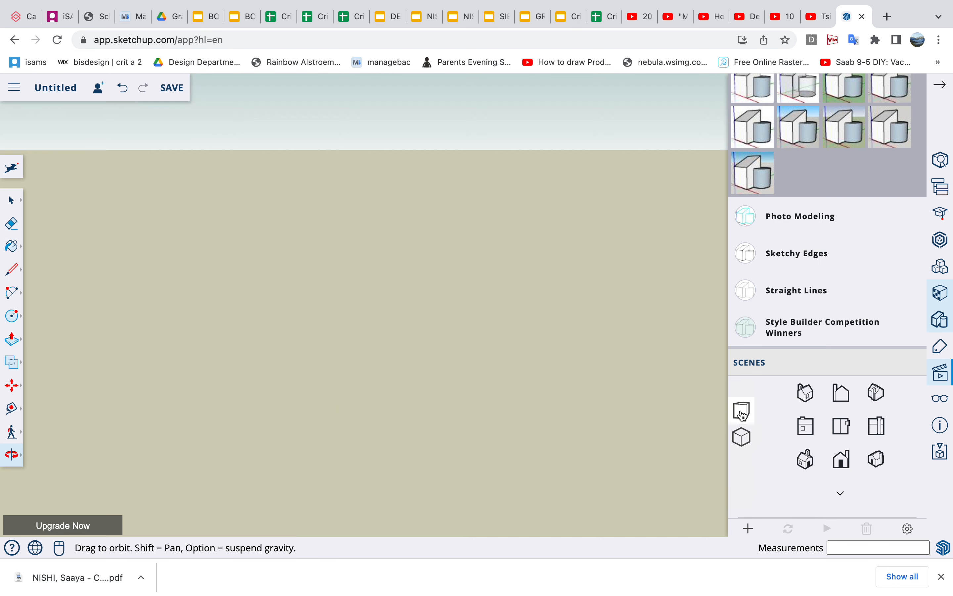
left_click(742, 437)
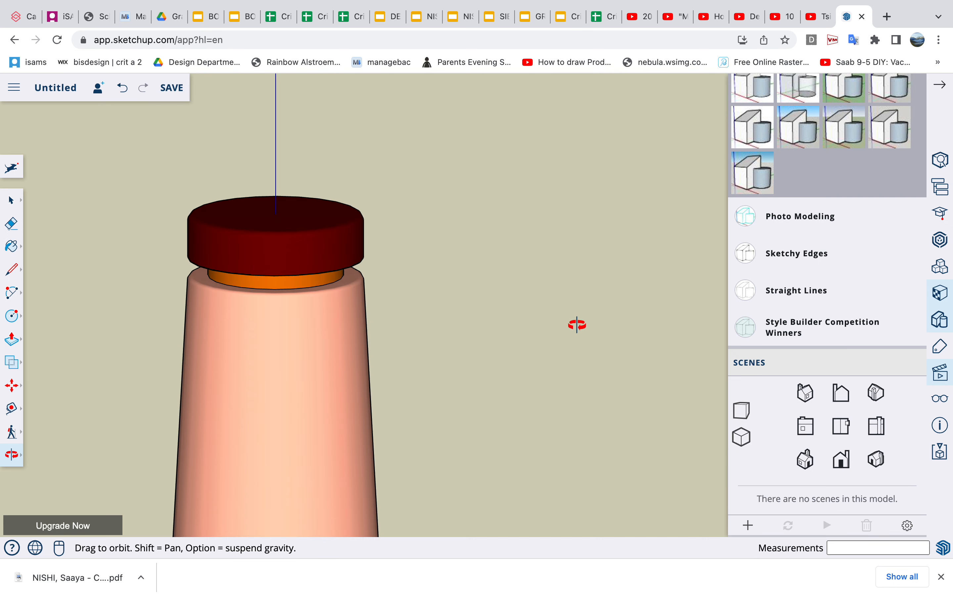
scroll(577, 325, "down", 3)
key("b")
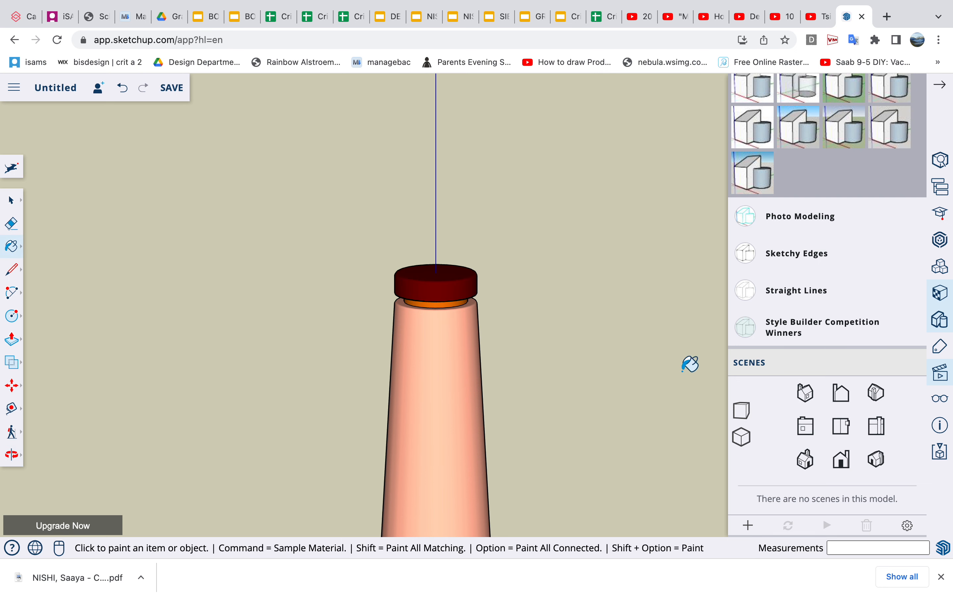
left_click(743, 412)
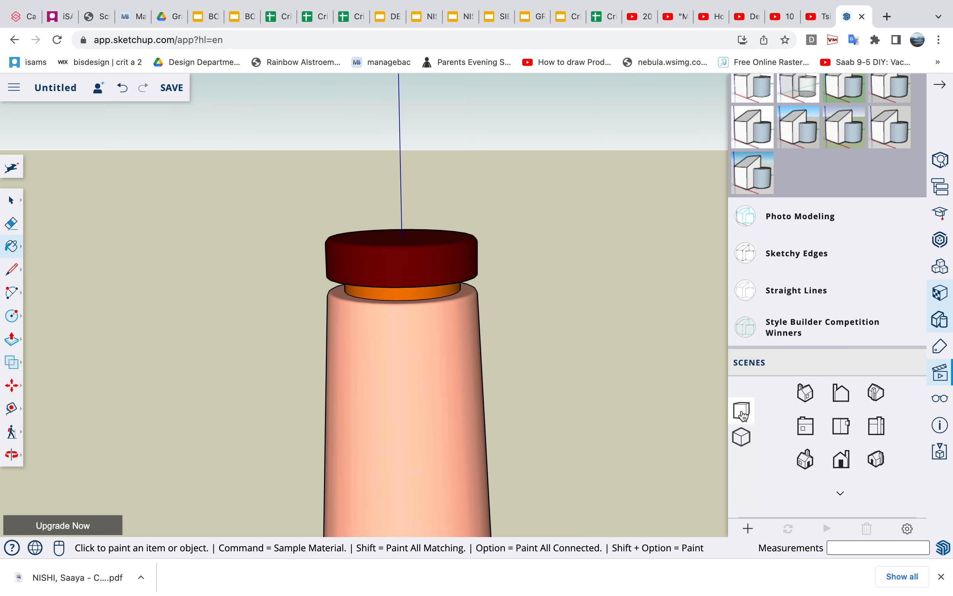
left_click(743, 436)
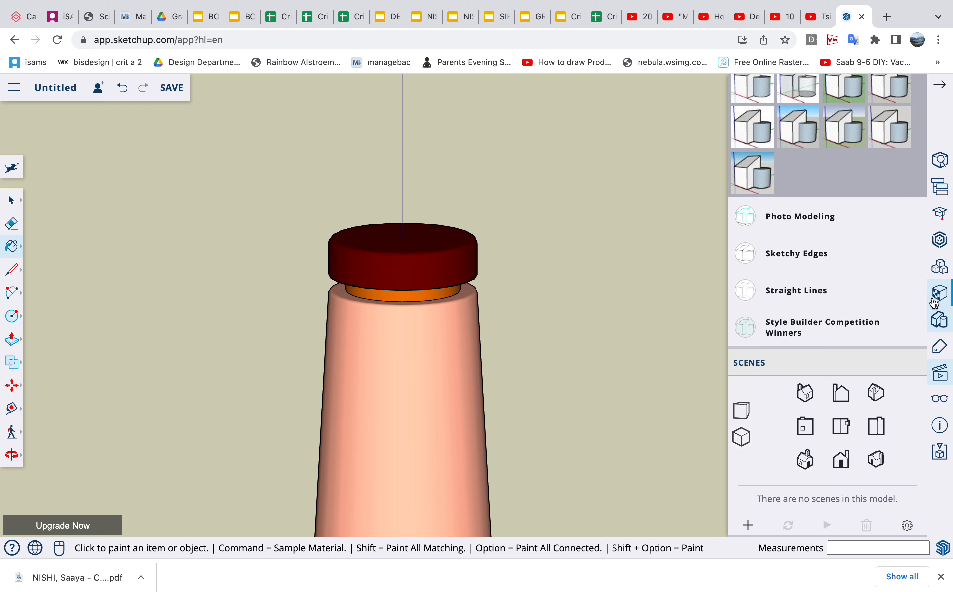
Apply the X-ray style from the Default Styles collection to the model
left_click(940, 320)
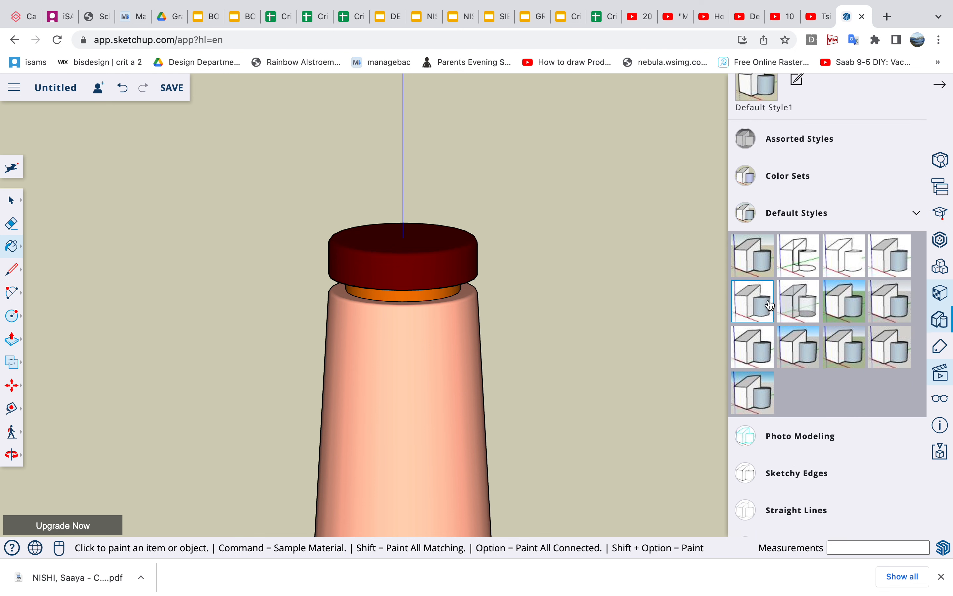
left_click(910, 218)
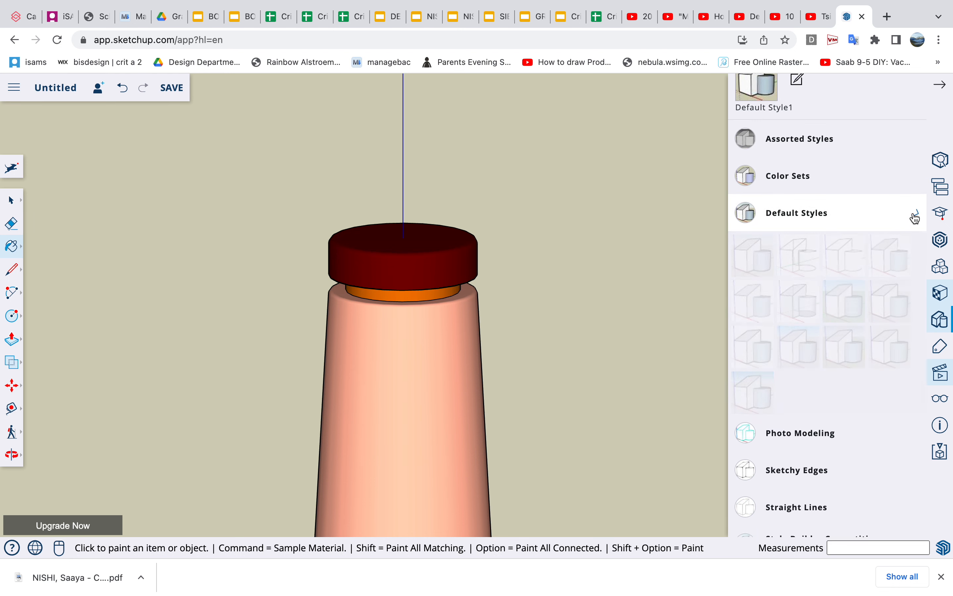
scroll(859, 229, "up", 15)
scroll(859, 230, "down", 8)
scroll(859, 229, "down", 2)
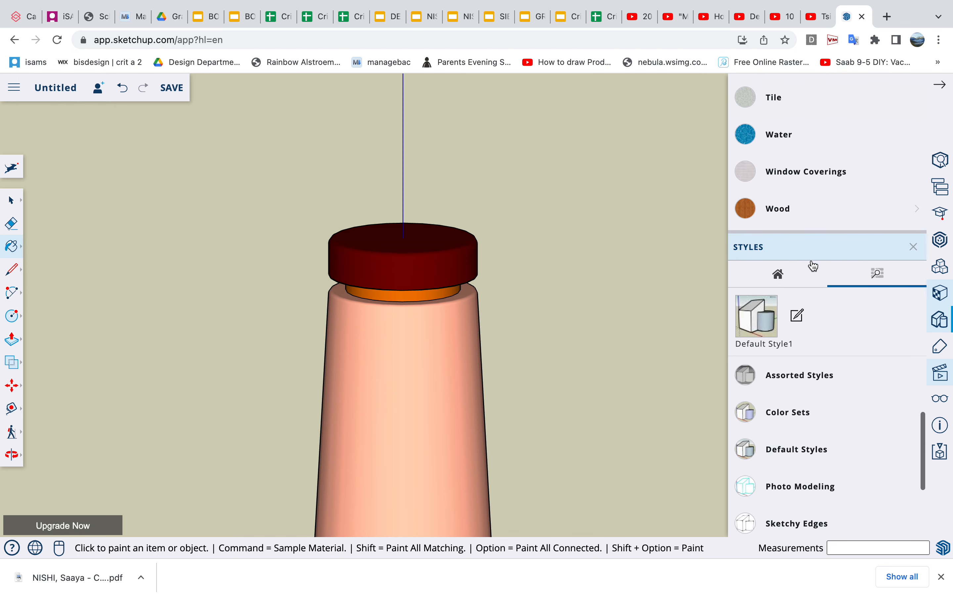
left_click(778, 273)
scroll(807, 377, "down", 3)
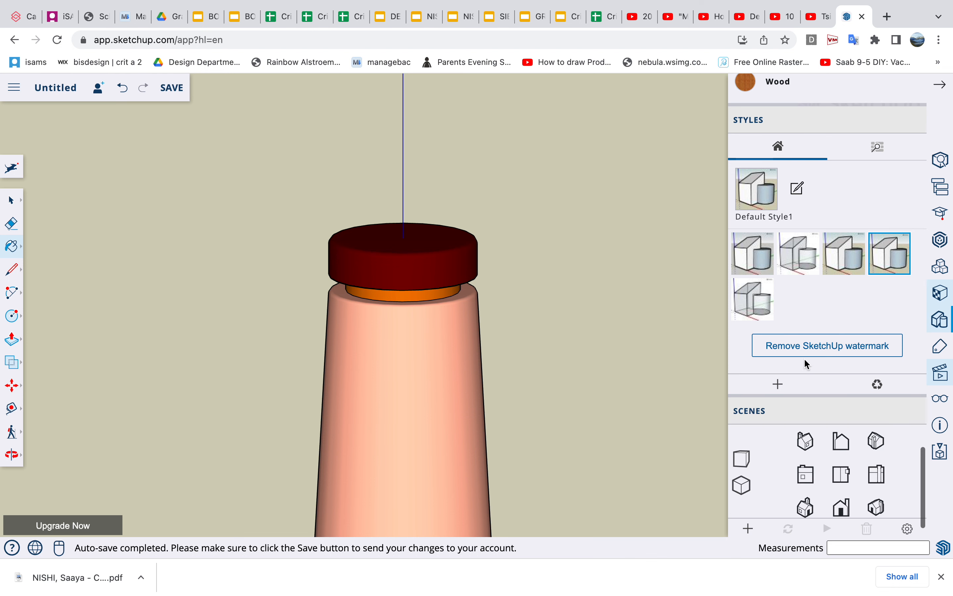
left_click(879, 148)
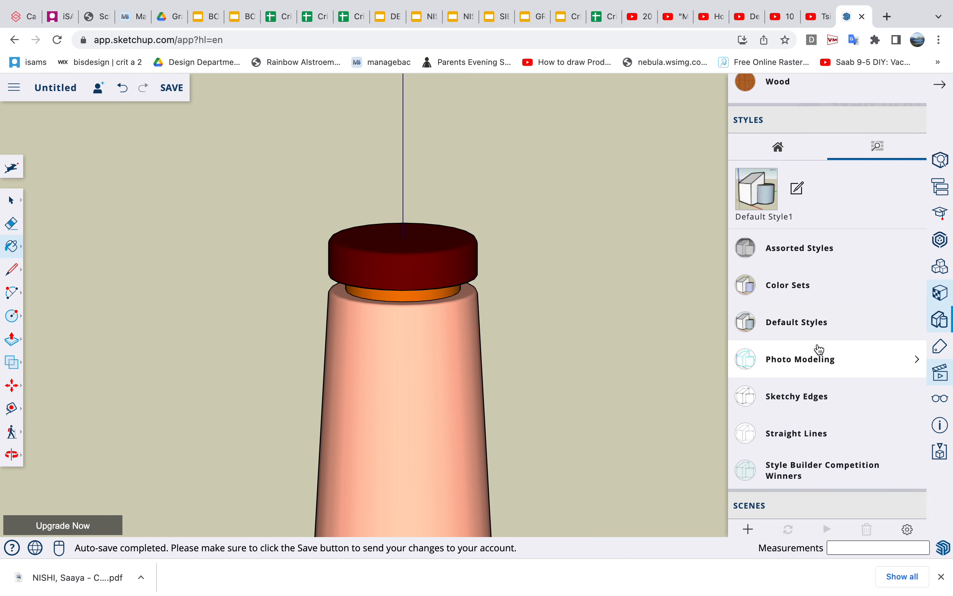
left_click(797, 324)
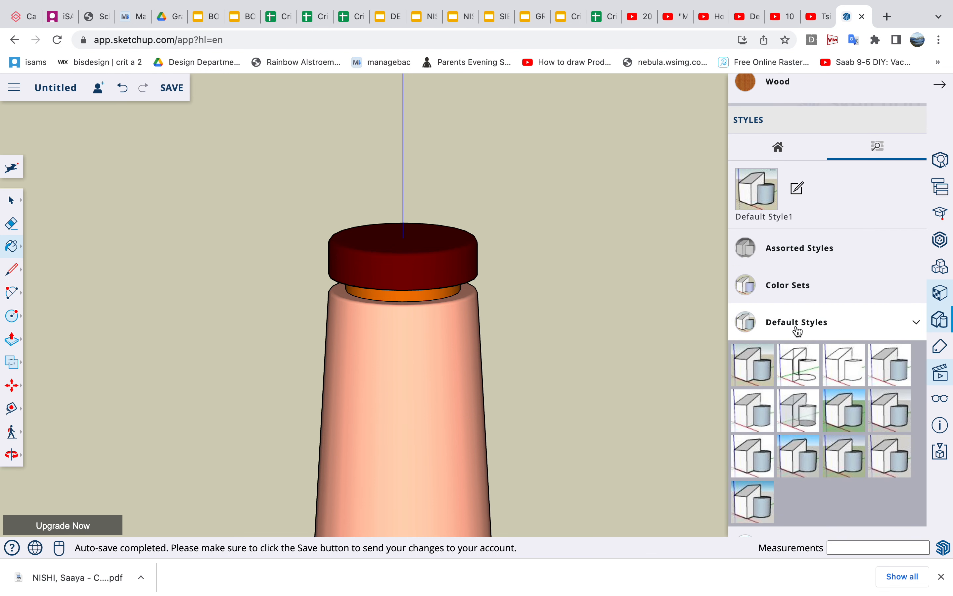
left_click(797, 427)
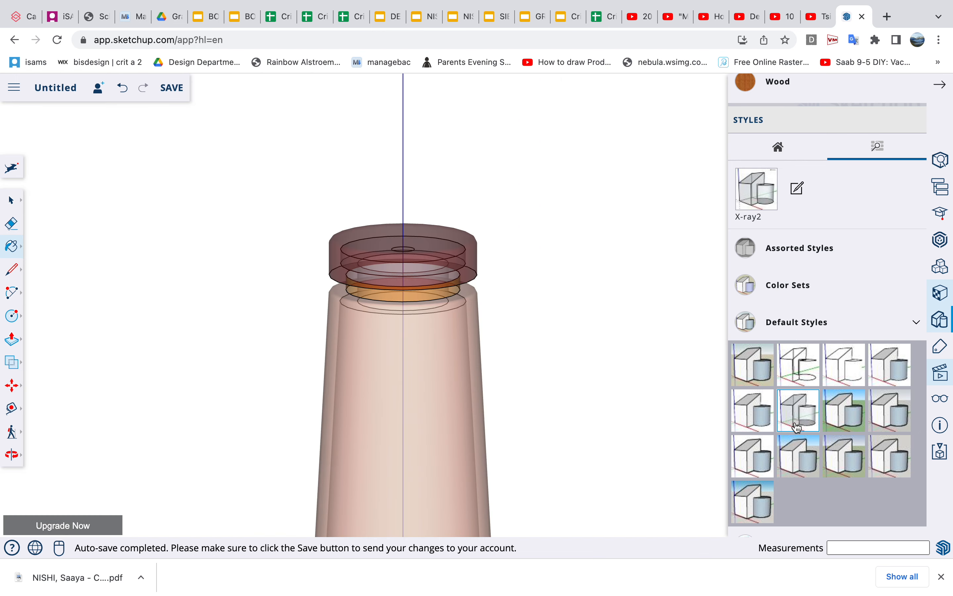
Examine the whole X-rayed bottle from cap to base, framing its full height in the view
scroll(614, 331, "down", 3)
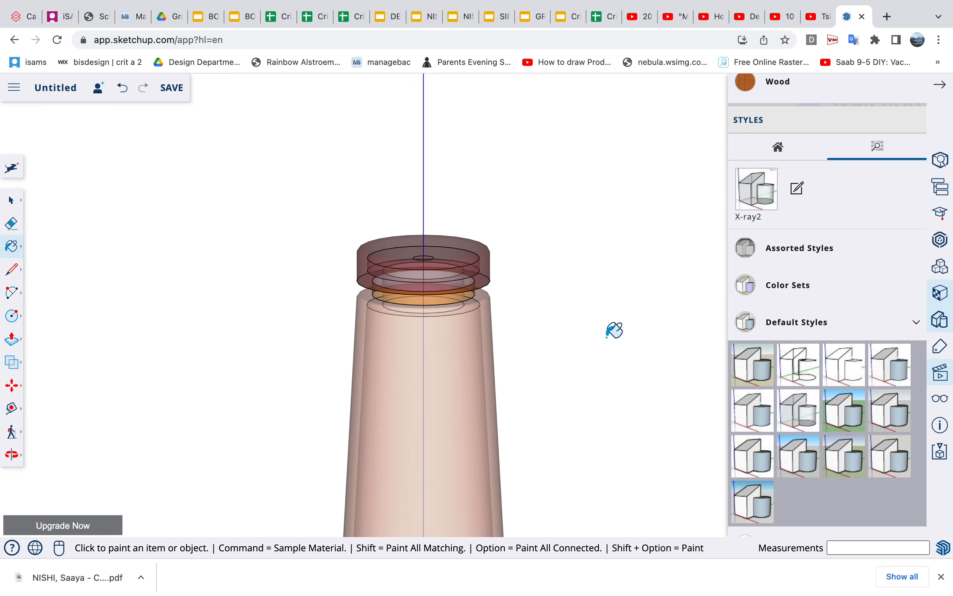
left_click(12, 454)
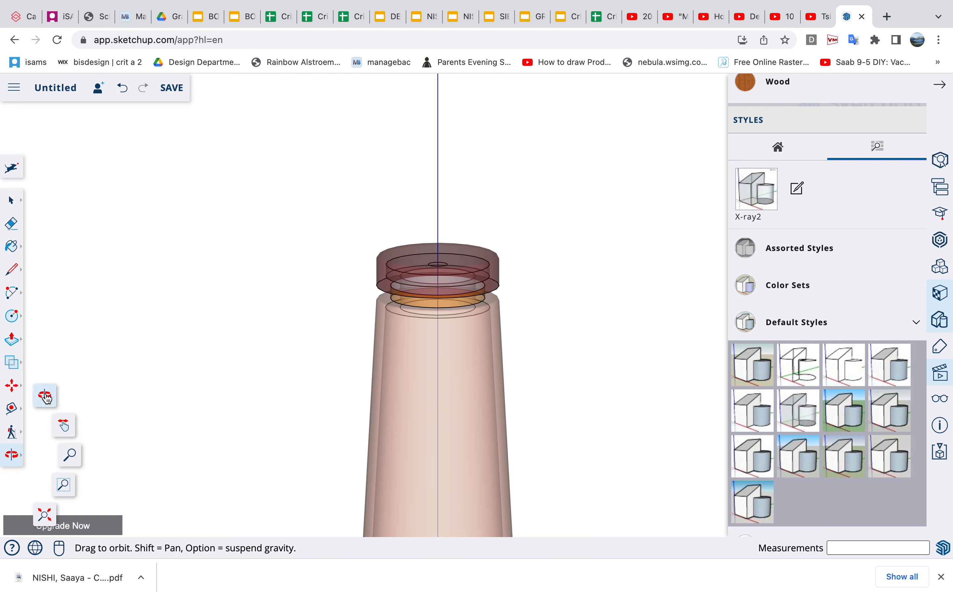
left_click(45, 397)
left_click(14, 457)
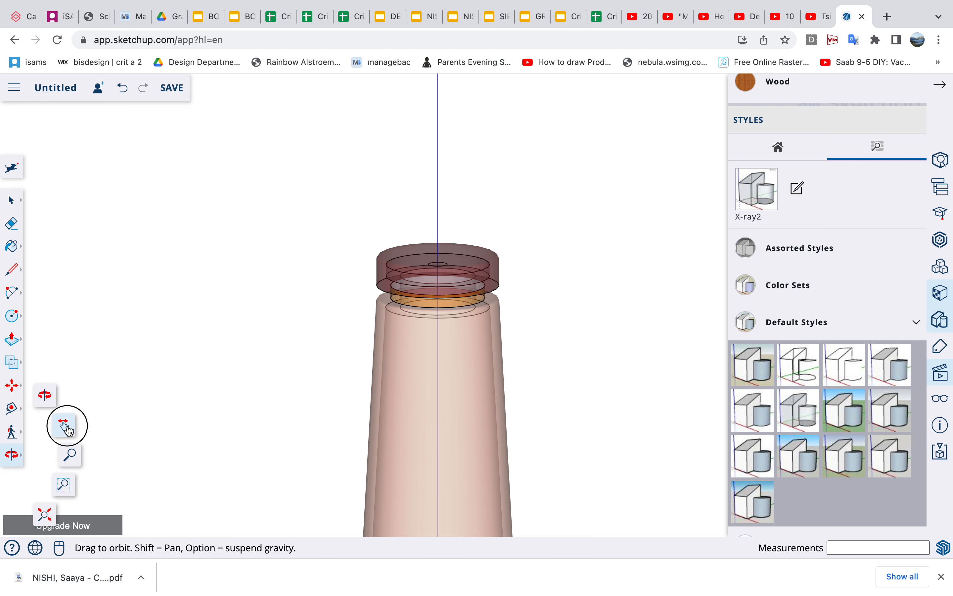
left_click(66, 426)
left_click_drag(436, 437, 440, 233)
scroll(440, 232, "down", 10)
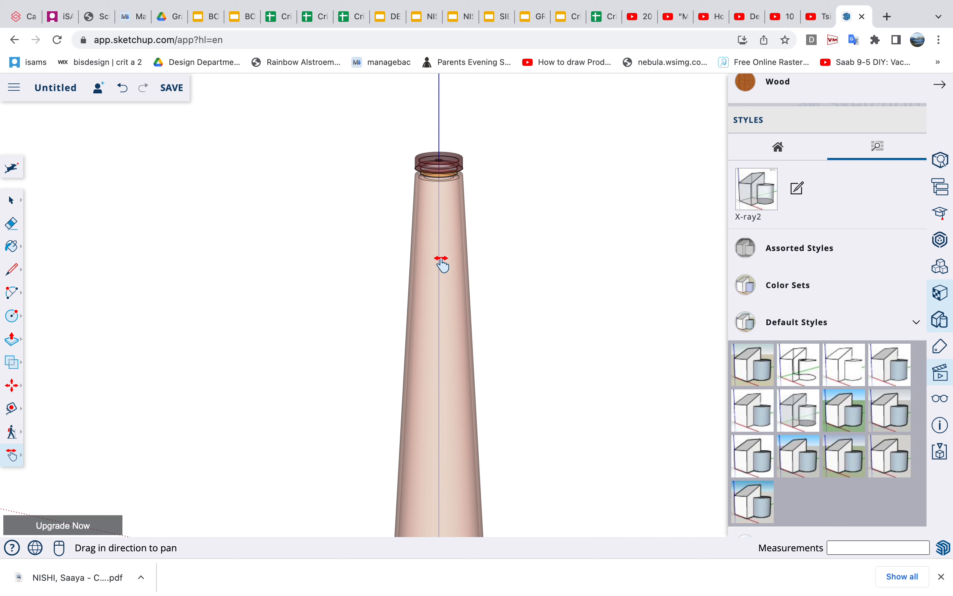
left_click_drag(441, 262, 434, 181)
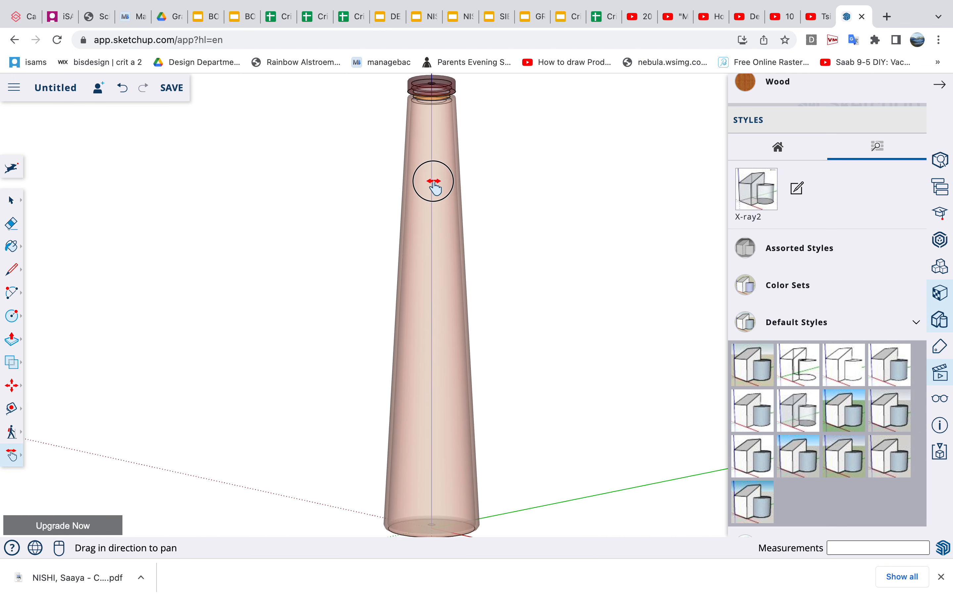
key("b")
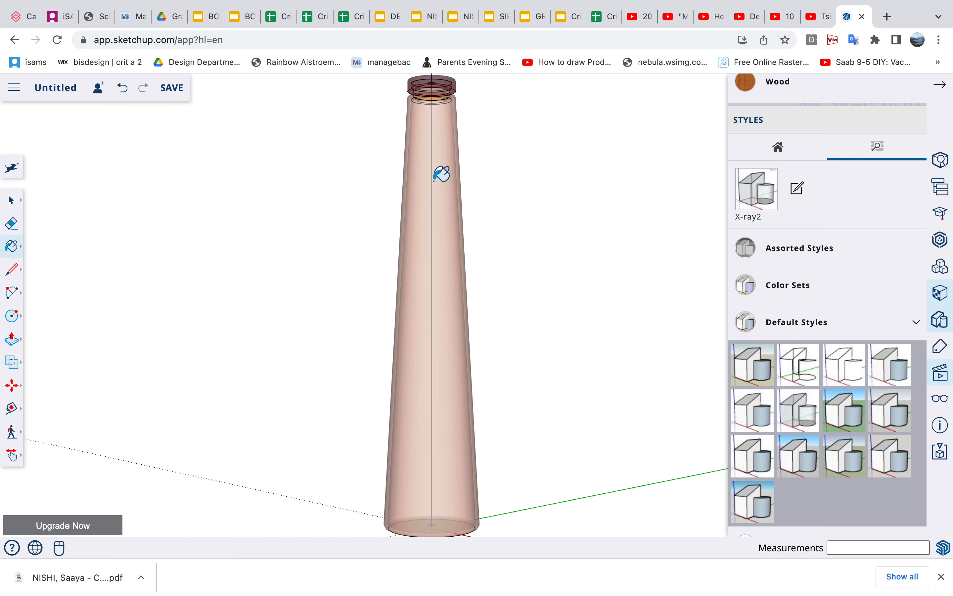
Inspect the X-rayed bottle in the standard front and top views, ending in an isometric view
left_click(940, 373)
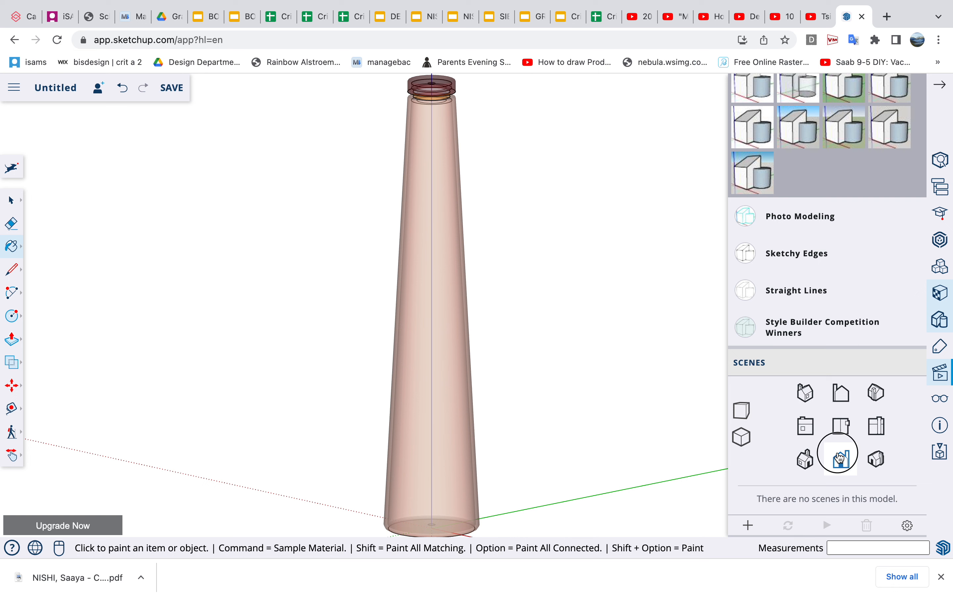
left_click(841, 459)
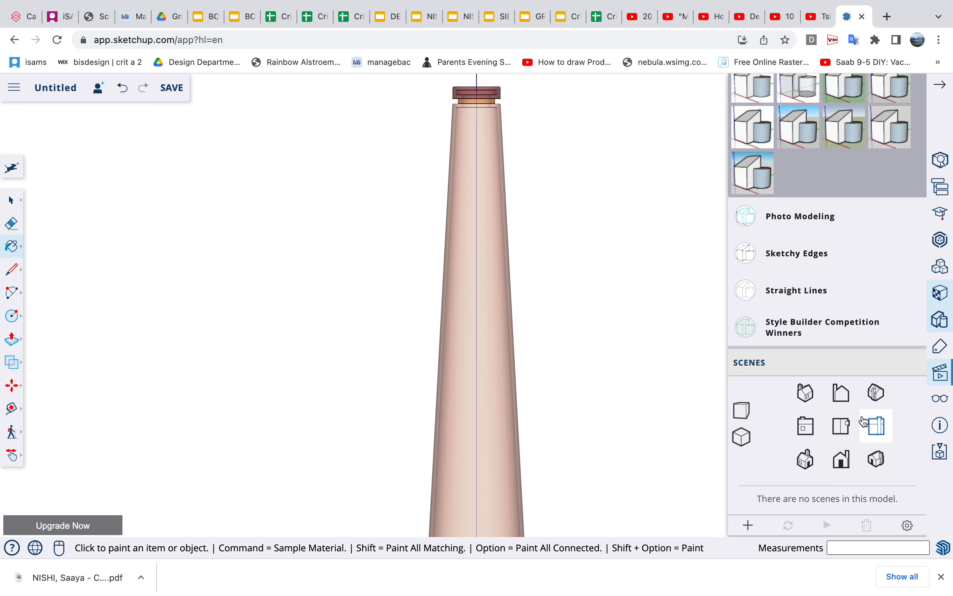
left_click(843, 429)
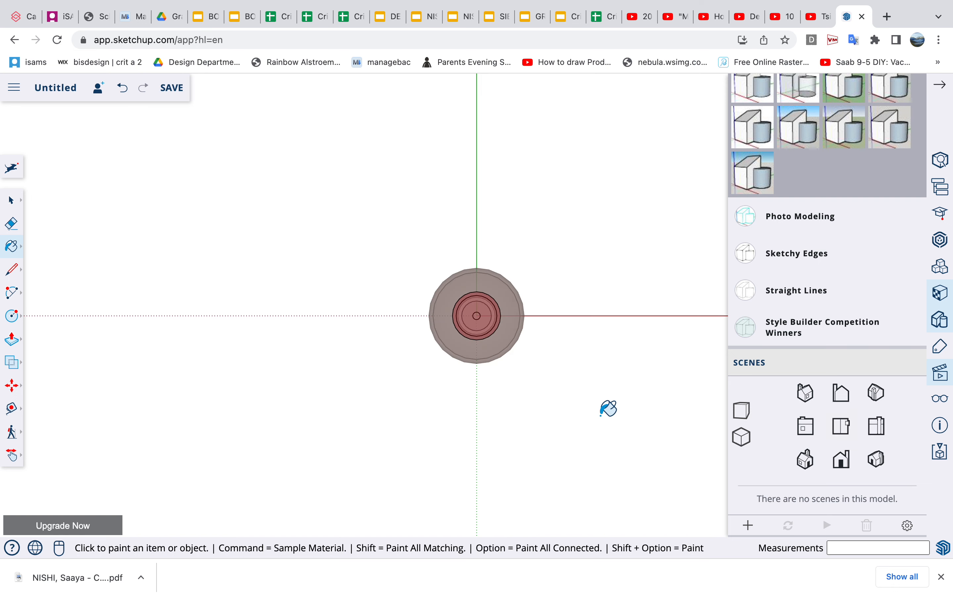
scroll(509, 280, "up", 5)
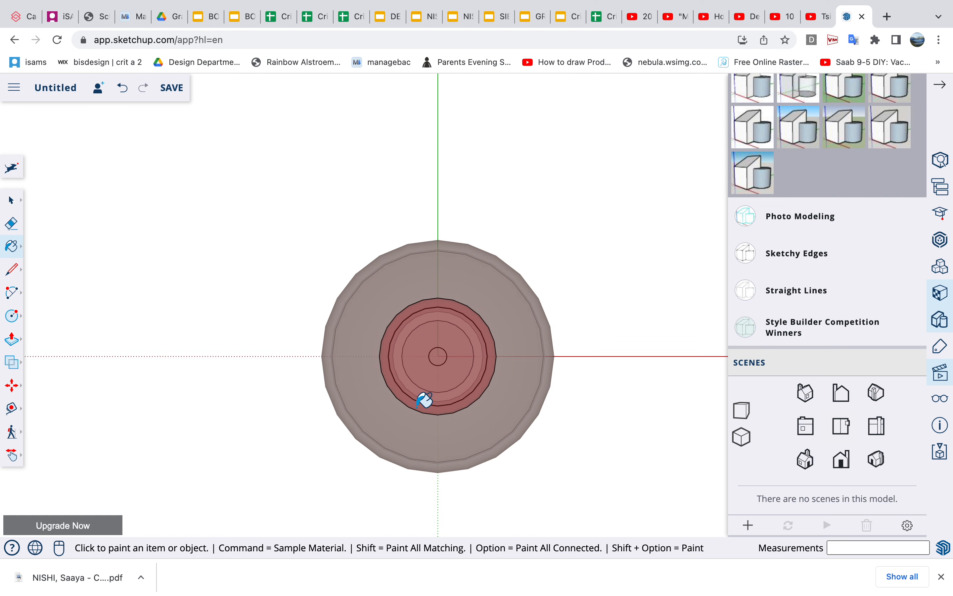
left_click(841, 459)
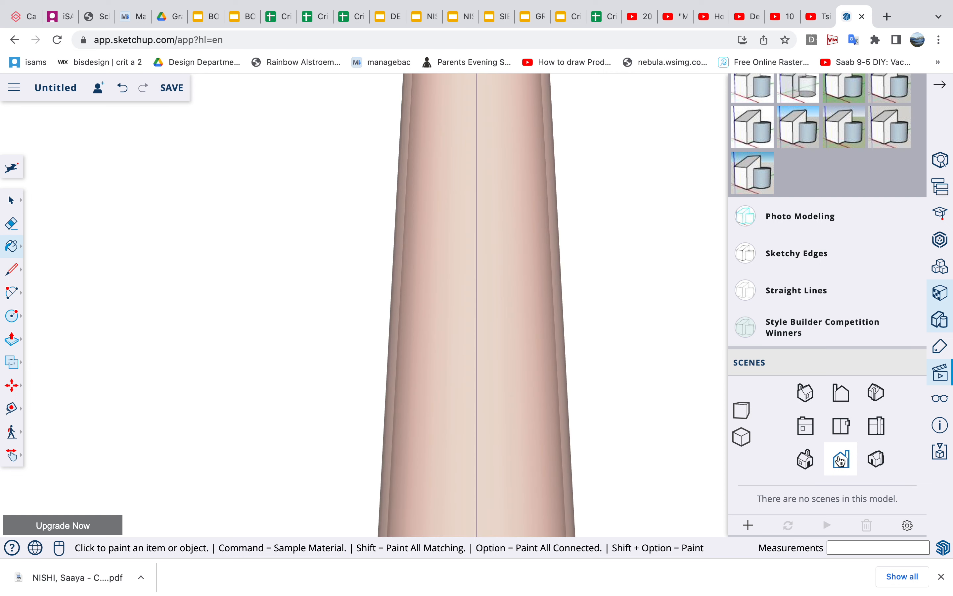
left_click(876, 458)
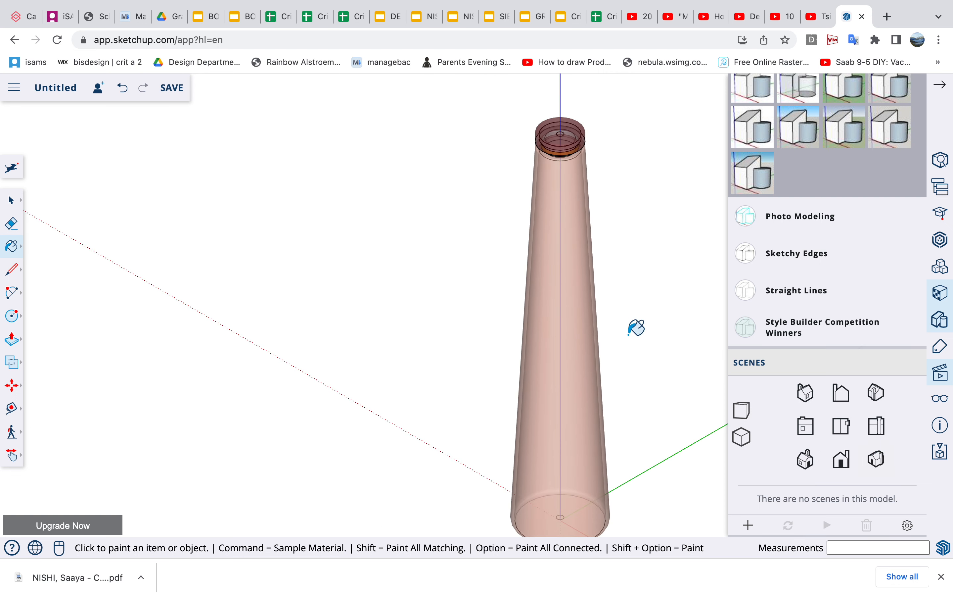
Switch the camera to perspective and examine the full bottle, centred and seen at an angle from above
left_click(744, 410)
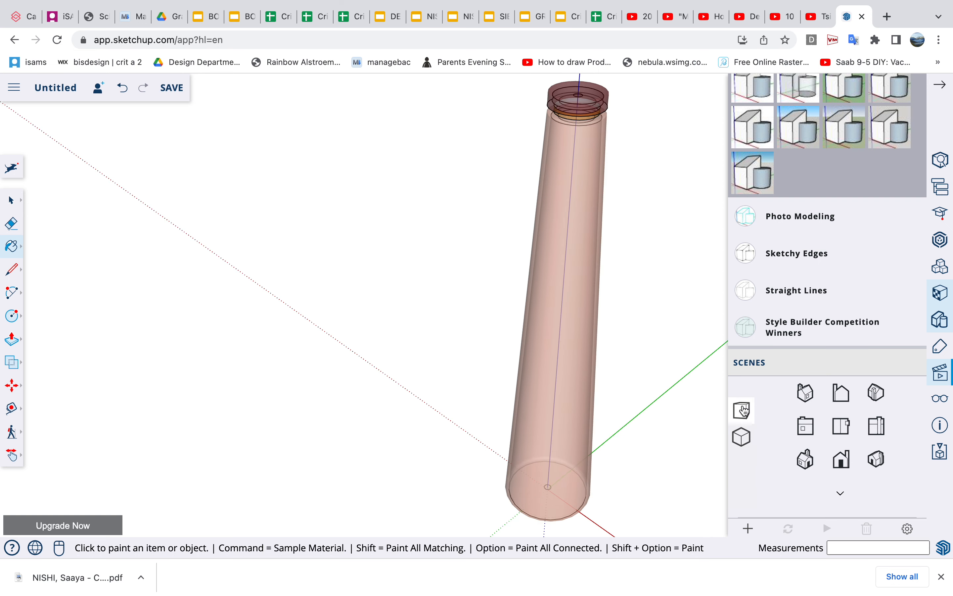
left_click(11, 453)
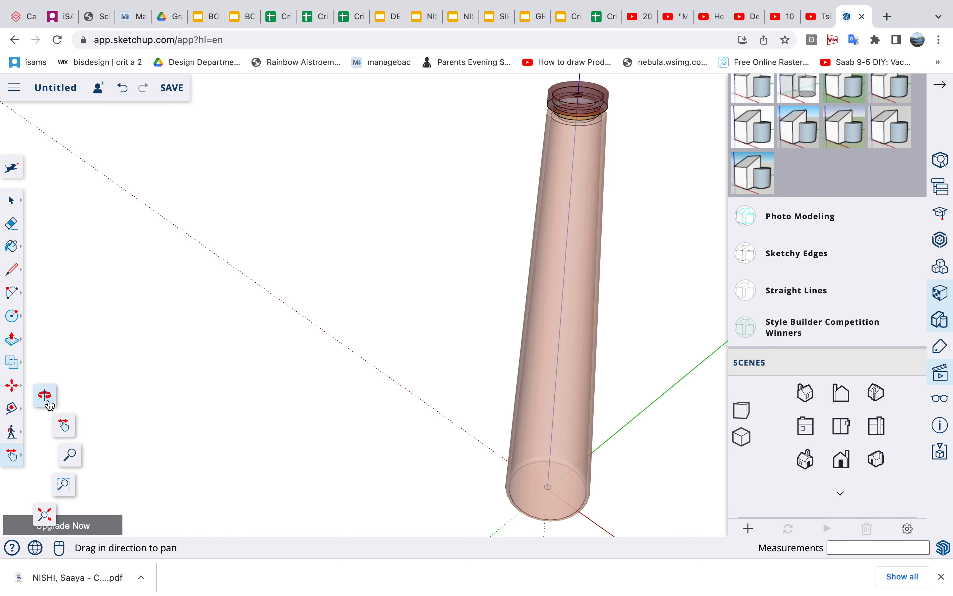
left_click(67, 425)
left_click_drag(533, 268, 447, 261)
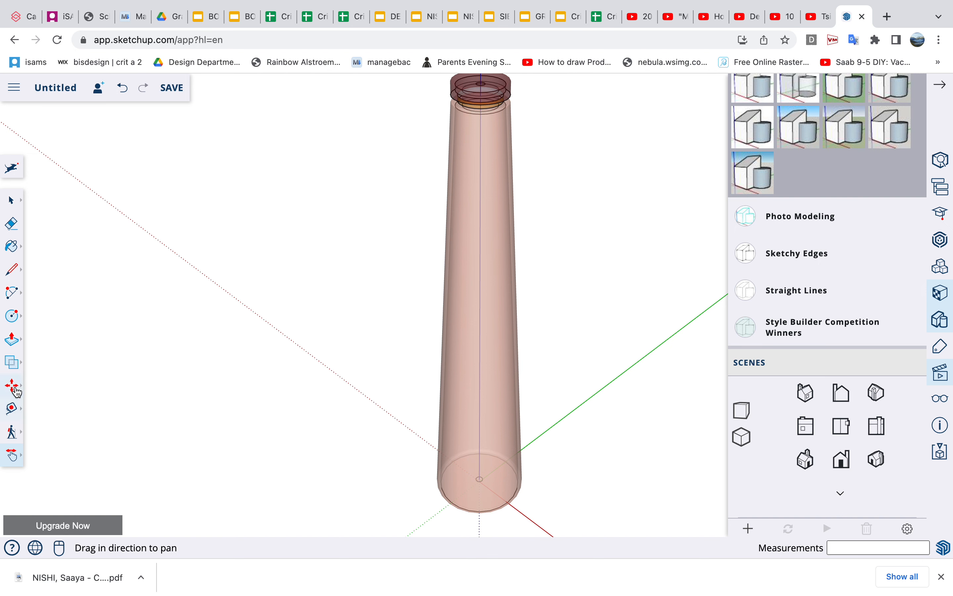
left_click(13, 457)
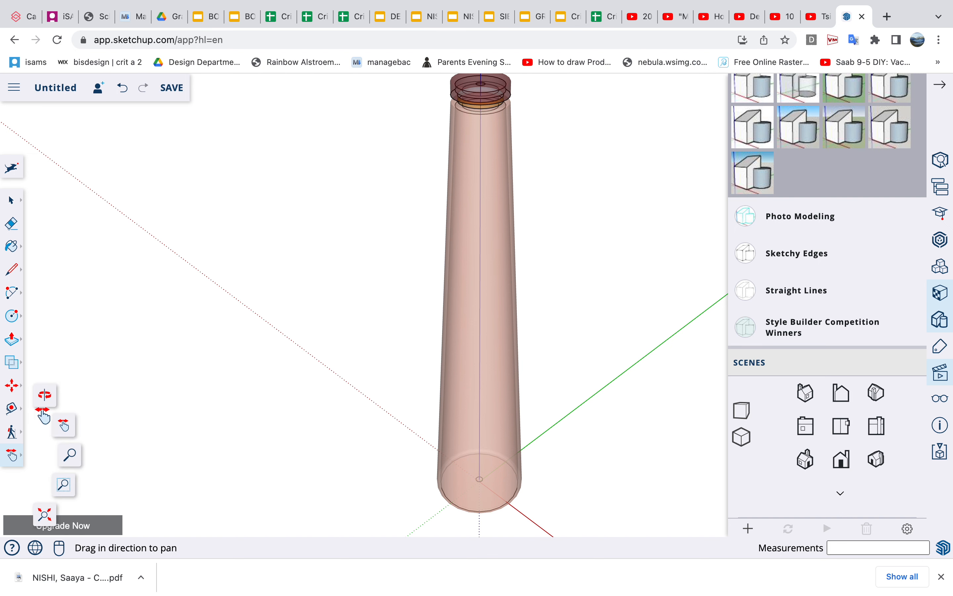
left_click(45, 391)
mouse_move(494, 430)
left_mouse_down()
mouse_move(505, 358)
mouse_move(479, 436)
mouse_move(562, 412)
mouse_move(544, 398)
mouse_move(413, 377)
mouse_move(553, 393)
mouse_move(532, 411)
mouse_move(538, 379)
mouse_move(527, 396)
left_mouse_up()
key("b")
mouse_move(764, 5)
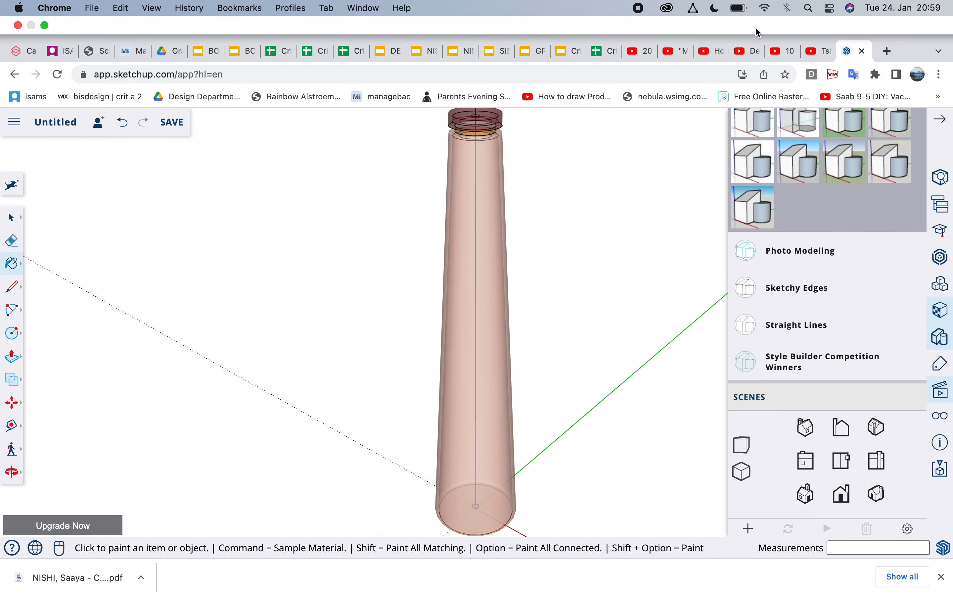